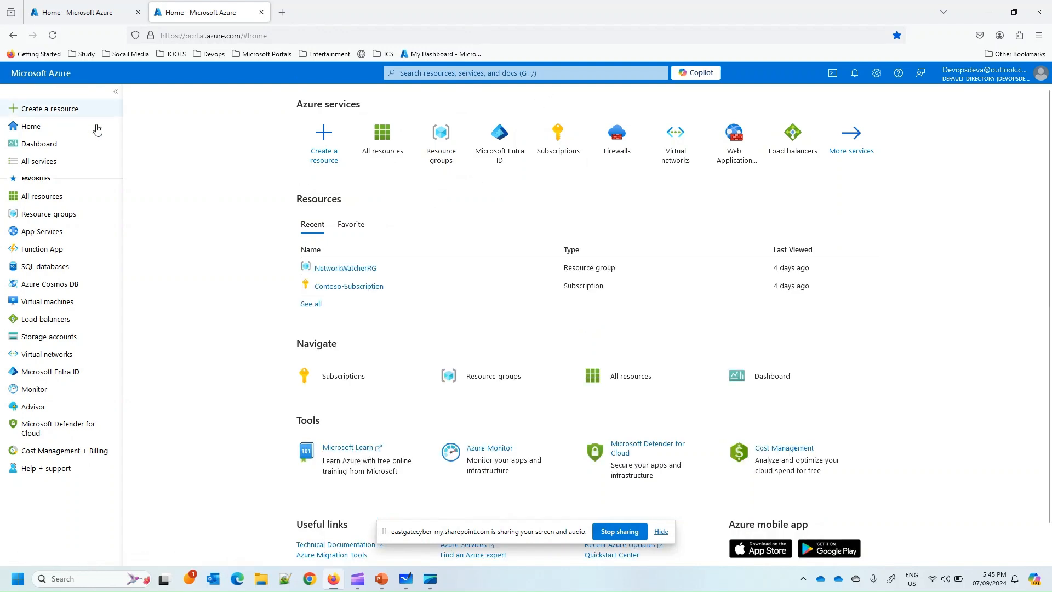
# Start a new resource group named Demo-LAB under Contoso-Subscription, with the region set to (US) East US.
pyautogui.click(436, 155)
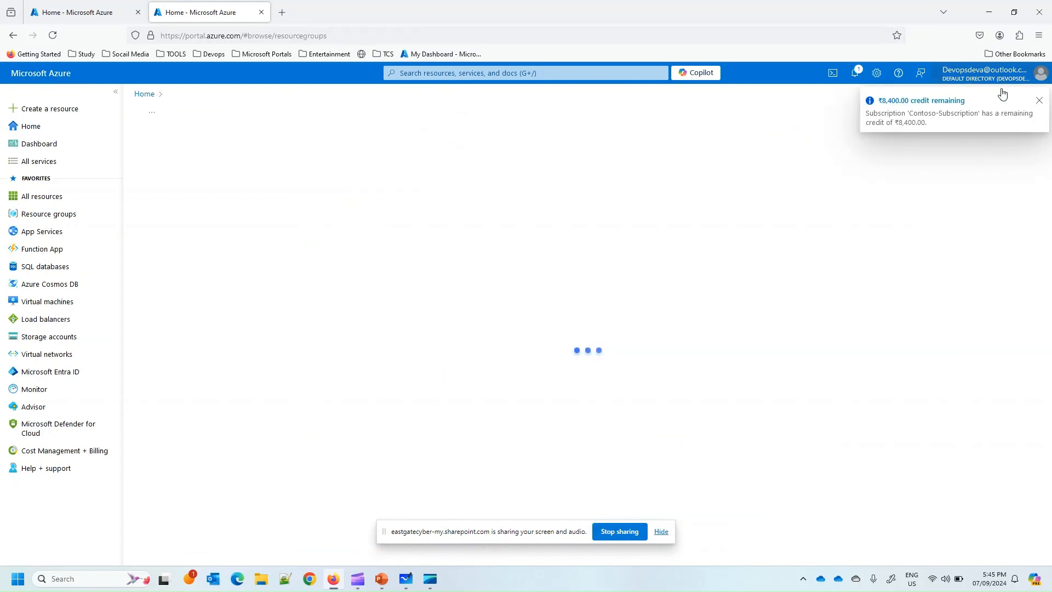
pyautogui.click(1037, 101)
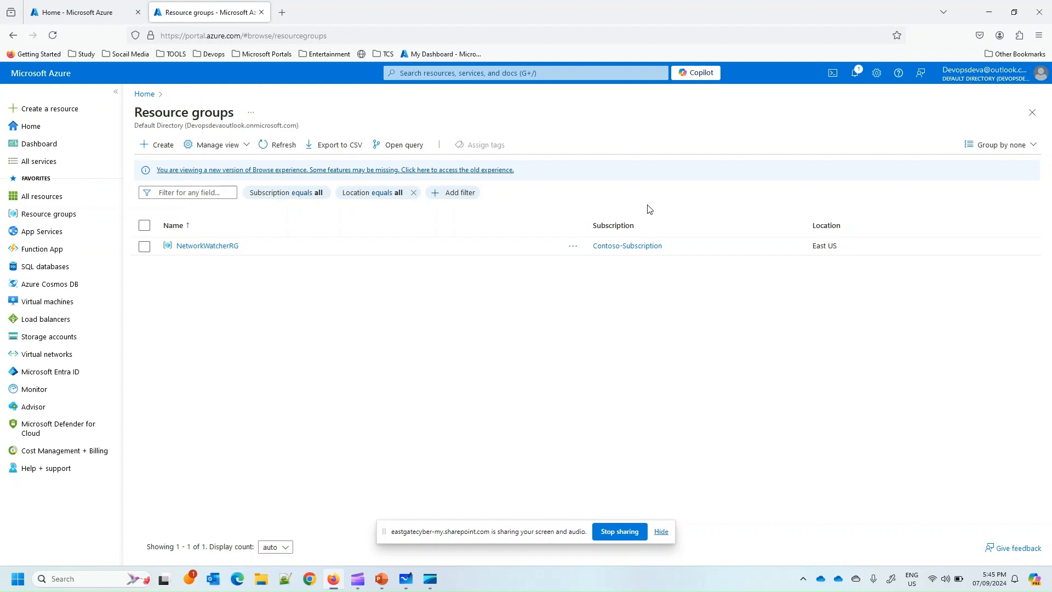
pyautogui.click(329, 231)
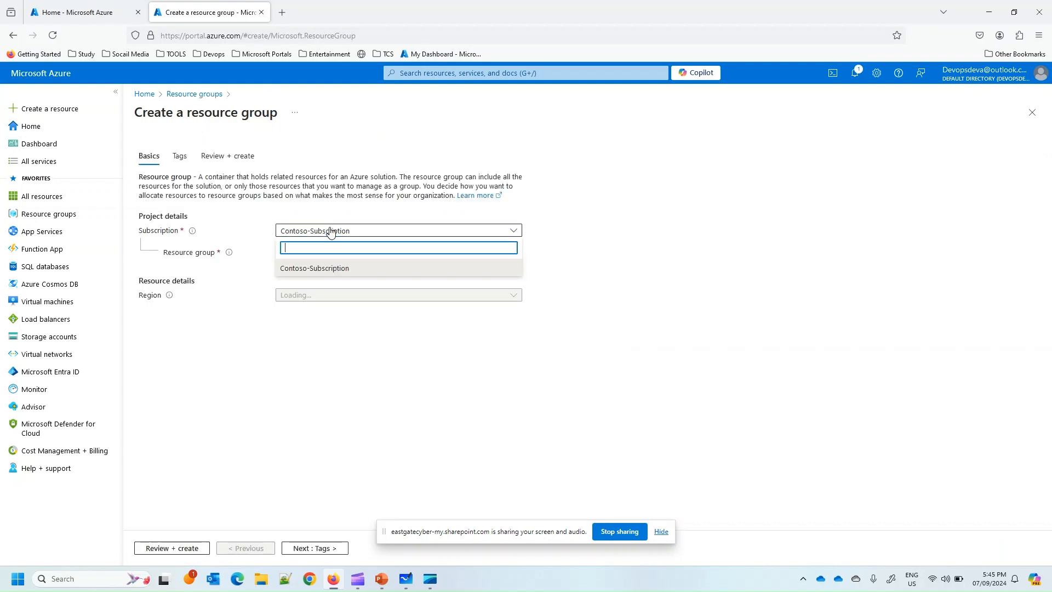
pyautogui.click(314, 268)
pyautogui.click(318, 251)
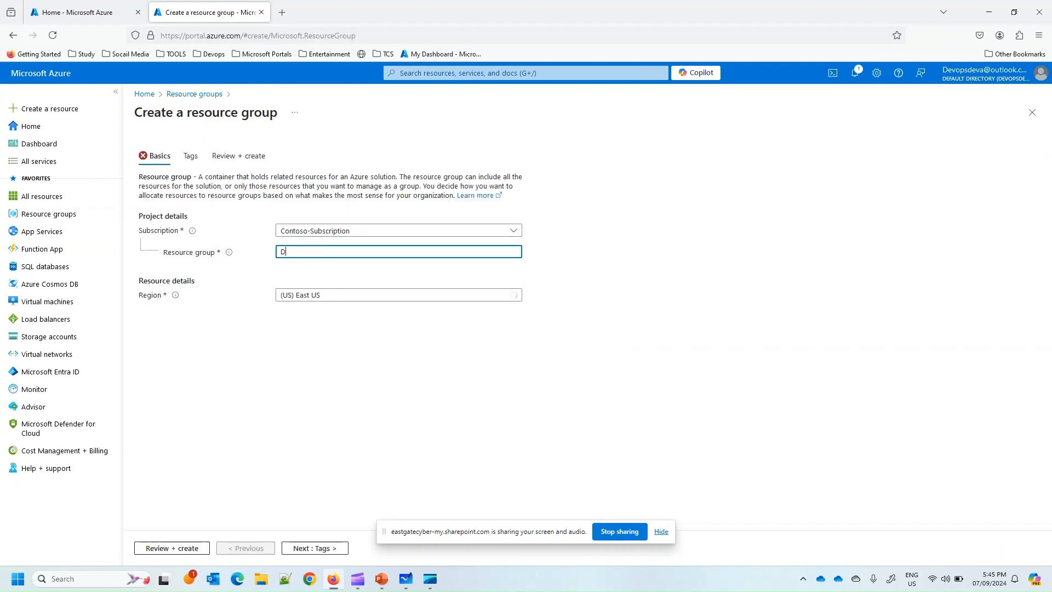
pyautogui.write('Demo-LAB')
pyautogui.click(305, 296)
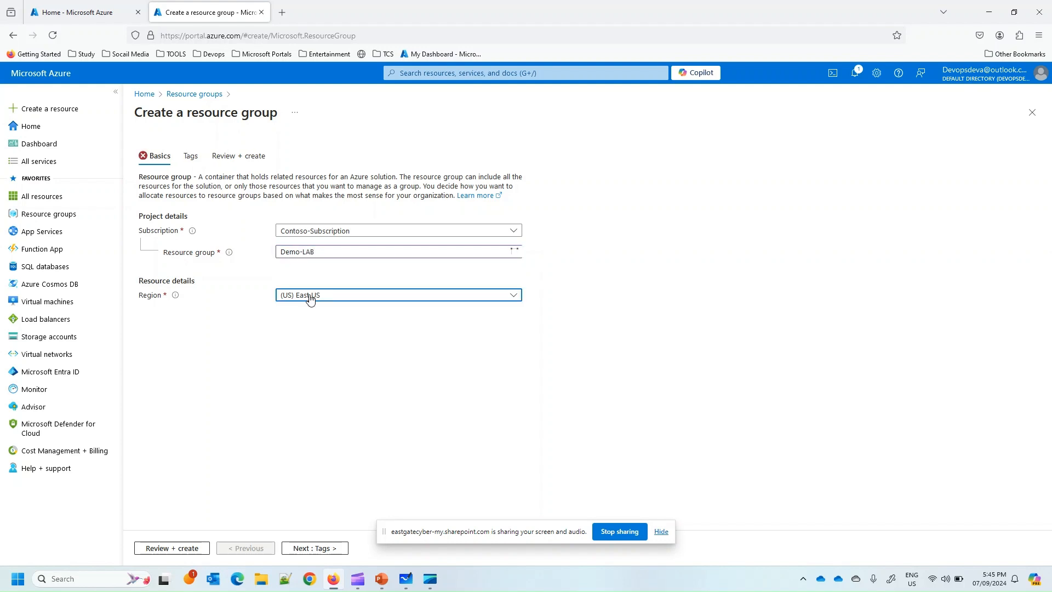
pyautogui.click(317, 348)
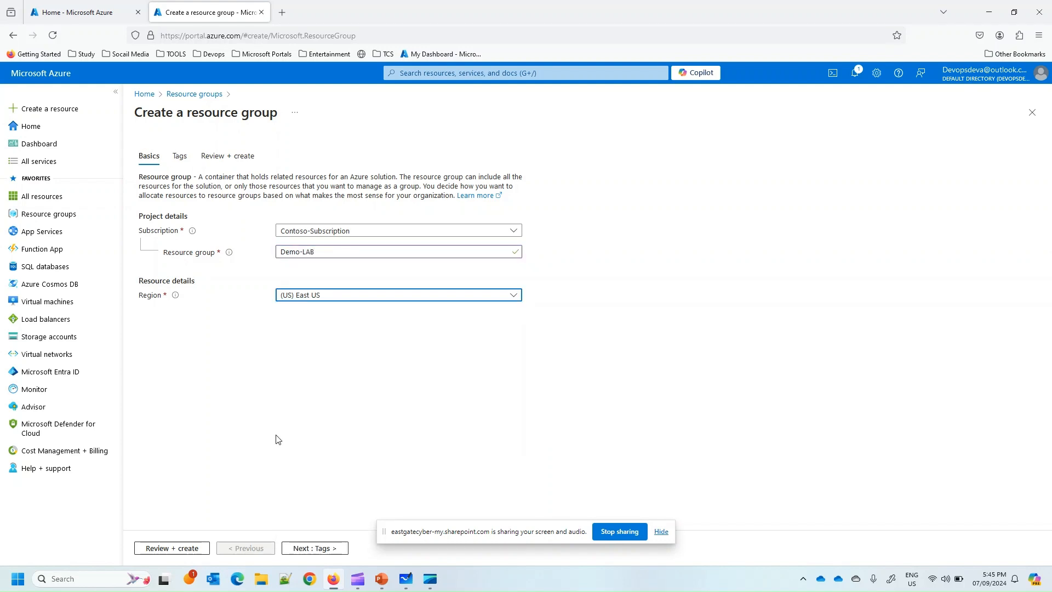
# Leave the tags empty, review the Demo-LAB resource group settings and create the group.
pyautogui.click(299, 547)
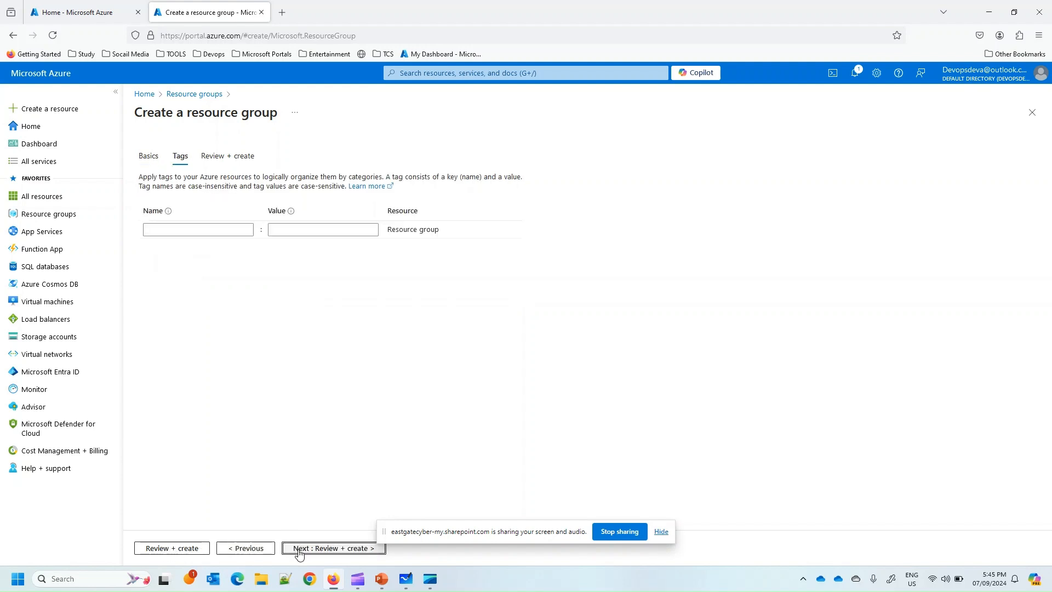
pyautogui.click(312, 549)
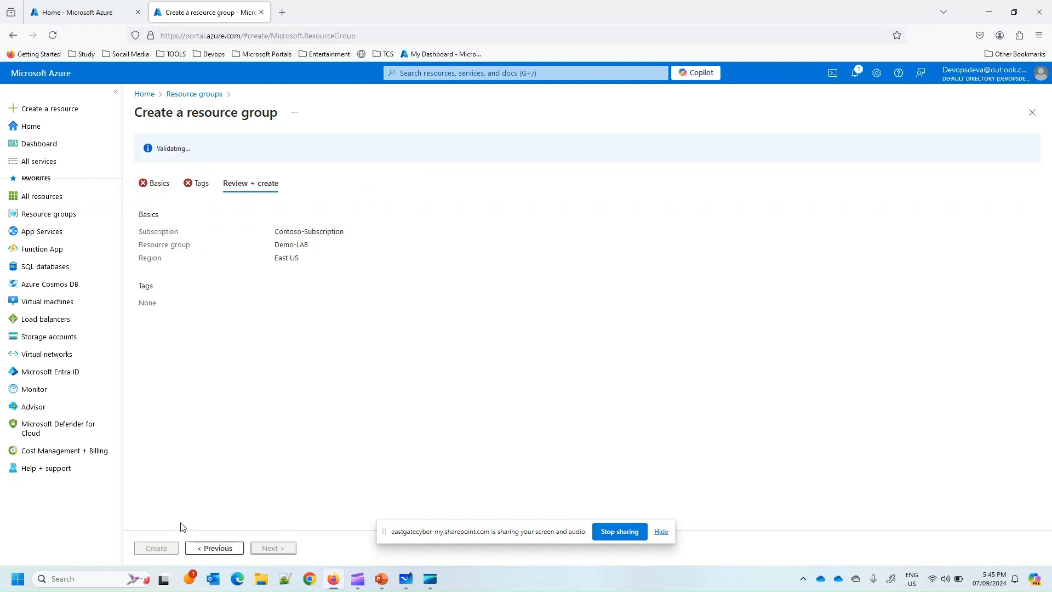
pyautogui.click(166, 547)
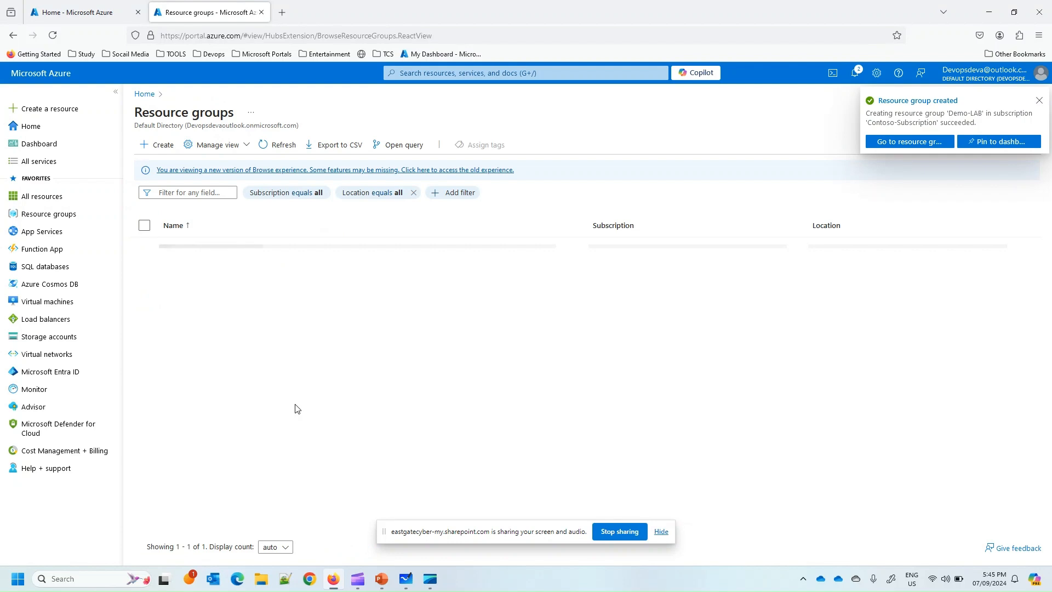
# Open the Virtual machines service from the Compute category of all services and start creating a new virtual machine.
pyautogui.click(59, 75)
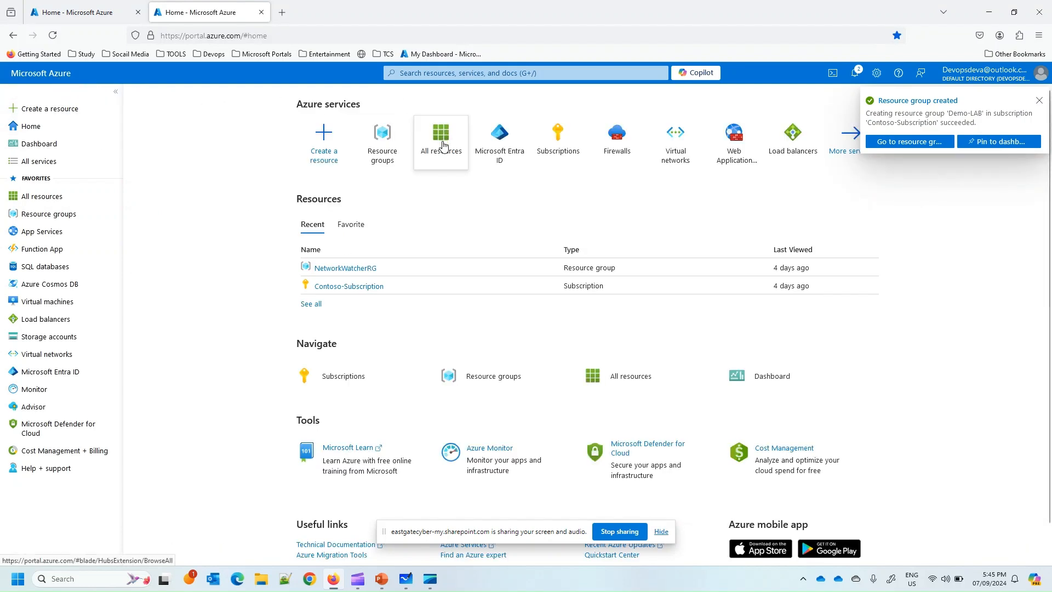
pyautogui.click(30, 161)
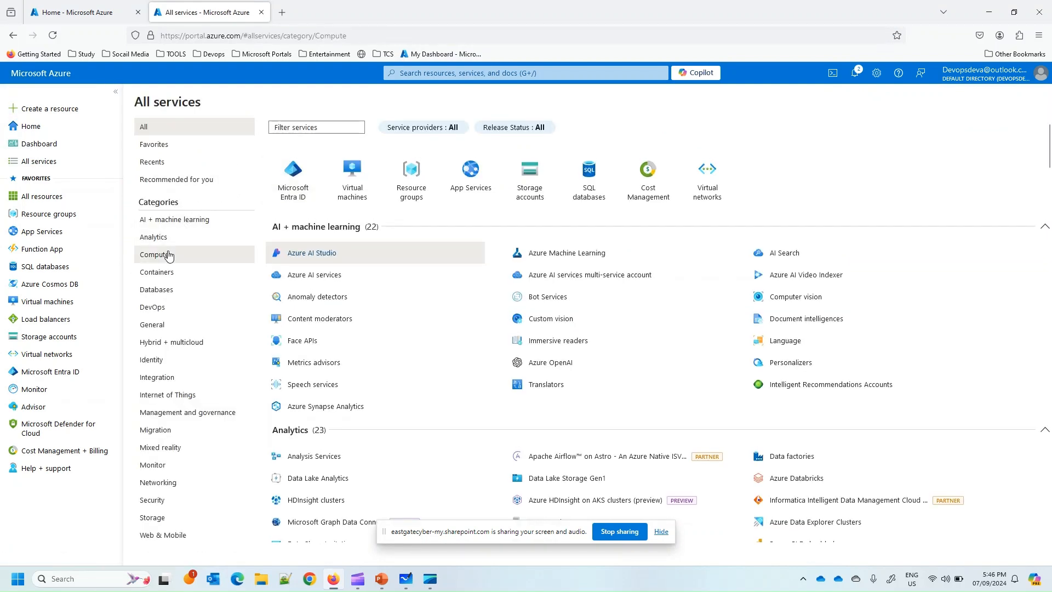
pyautogui.click(168, 255)
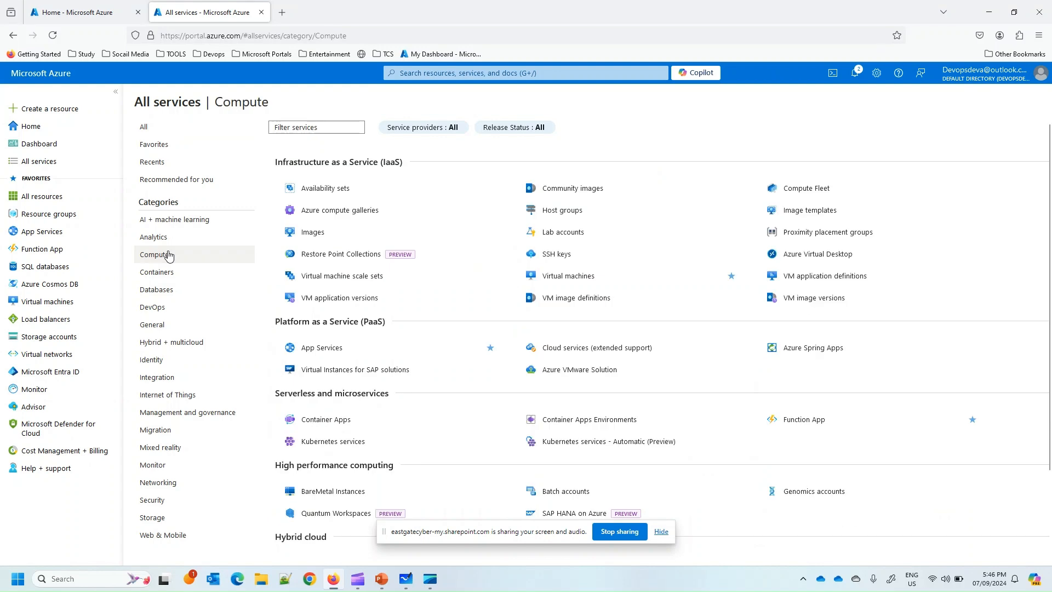
pyautogui.click(558, 279)
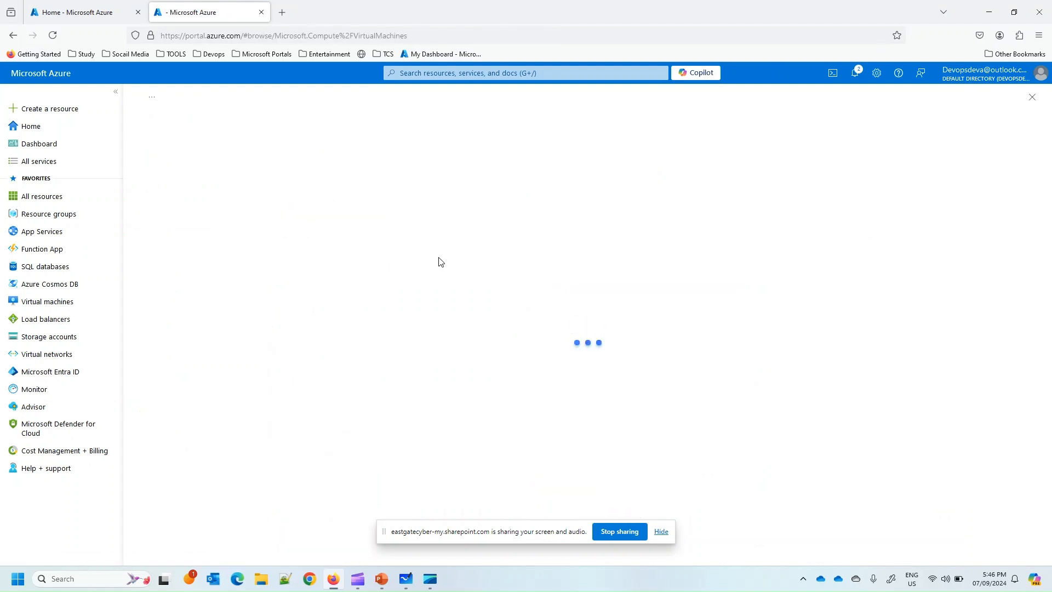
pyautogui.click(116, 93)
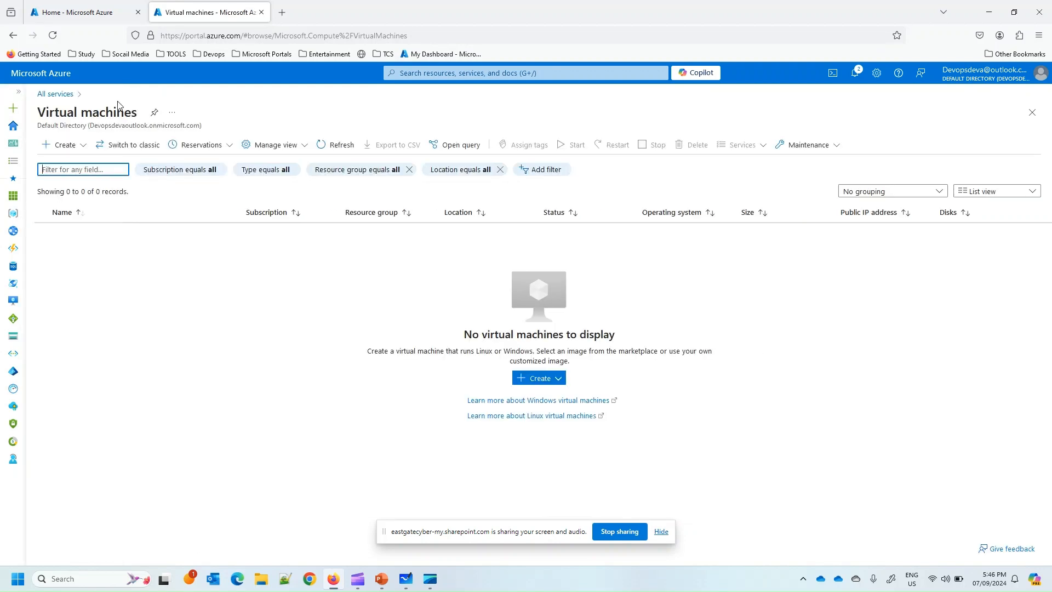
pyautogui.click(85, 148)
pyautogui.click(89, 173)
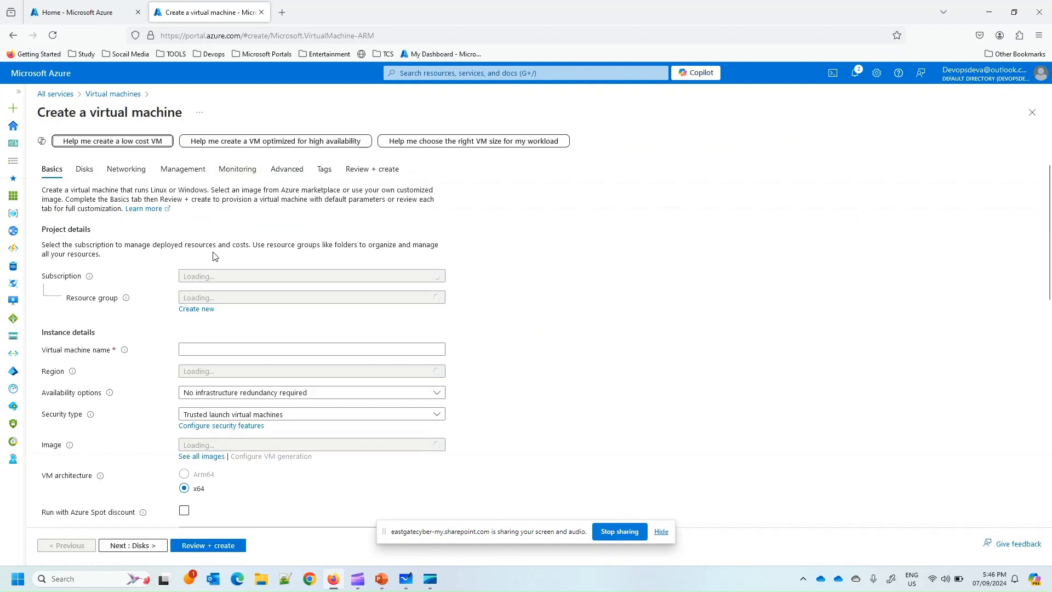
# Assign the virtual machine to Contoso-Subscription and the existing Demo-LAB resource group.
pyautogui.scroll(-5, 215, 253)
pyautogui.click(217, 221)
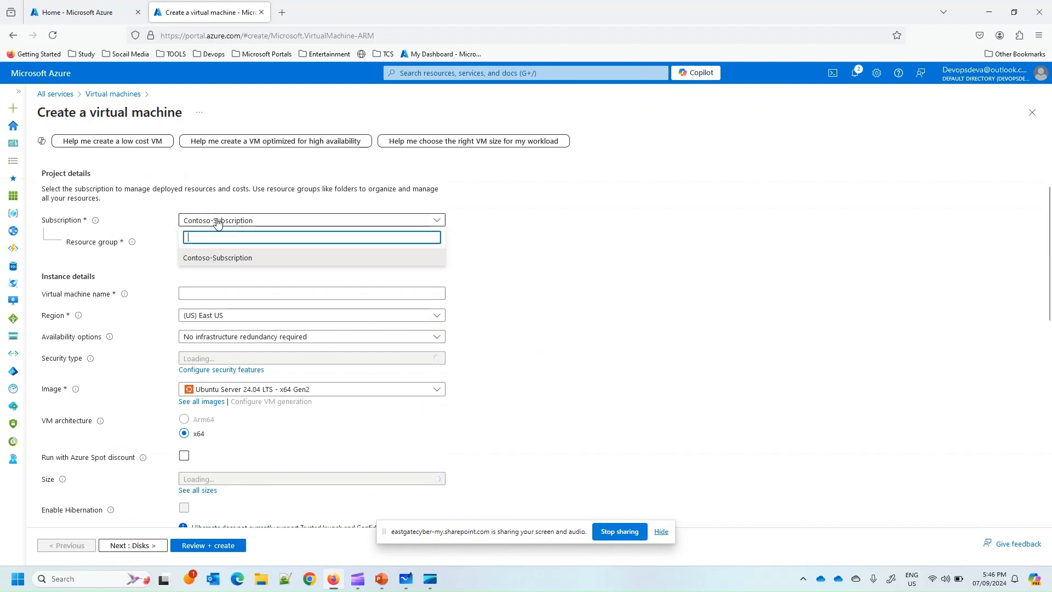
pyautogui.click(214, 260)
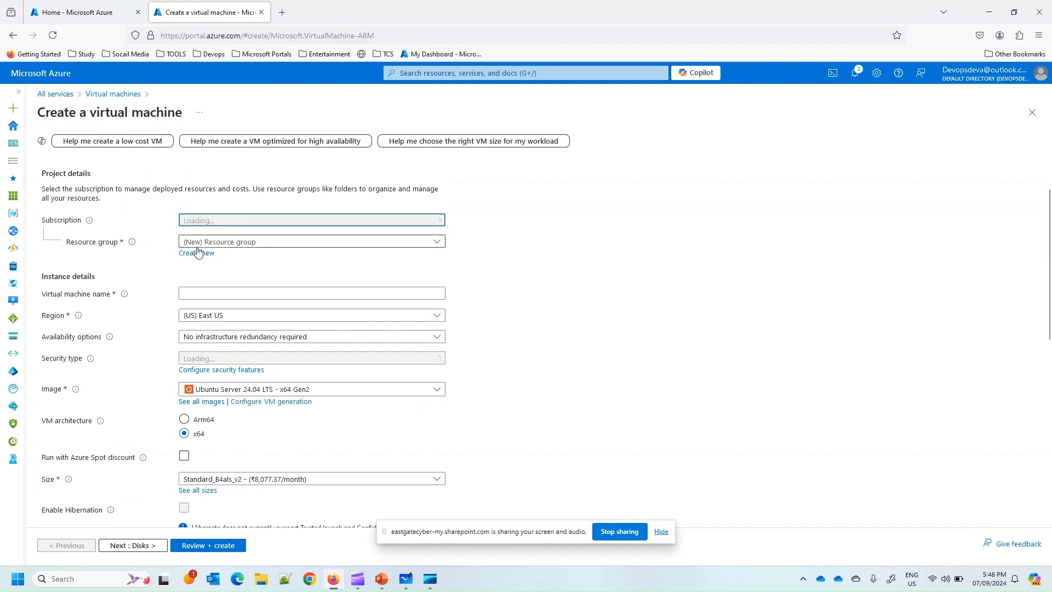
pyautogui.click(221, 245)
pyautogui.click(217, 280)
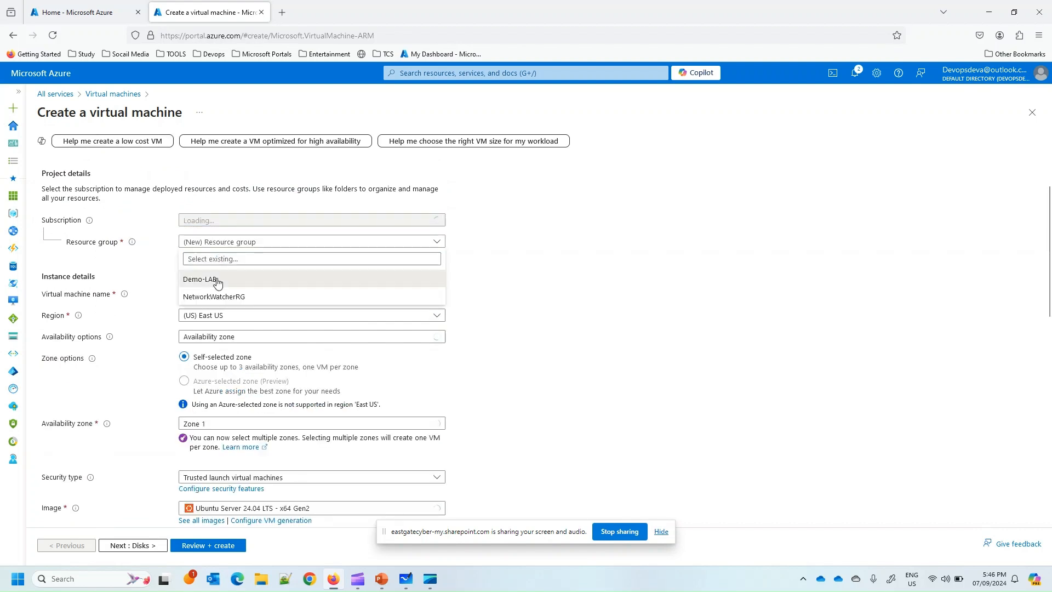
# Name the virtual machine Webserver-01 and choose (US) East US as its region.
pyautogui.click(198, 295)
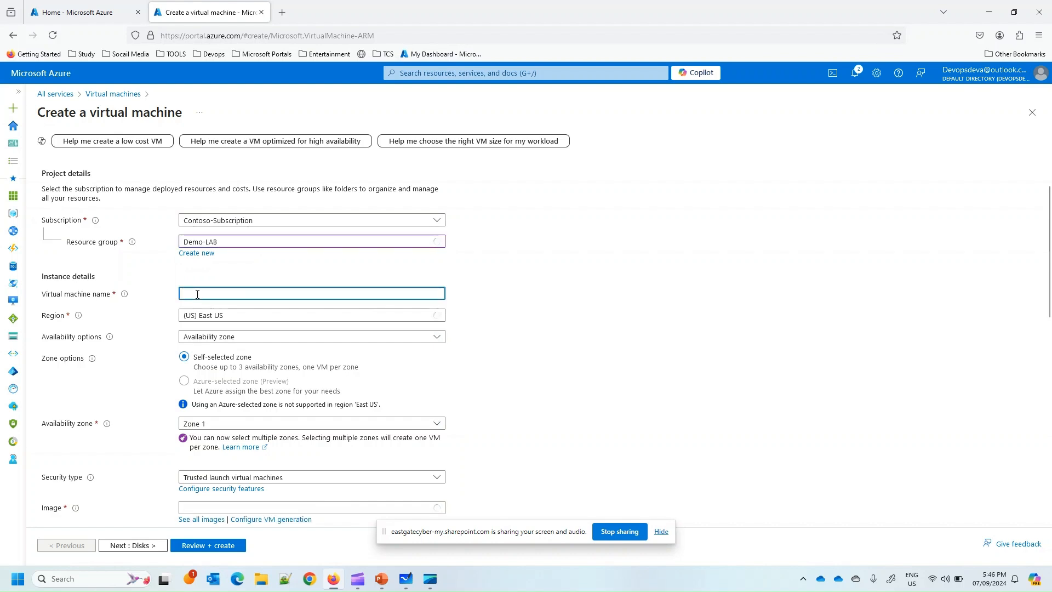
pyautogui.write('W')
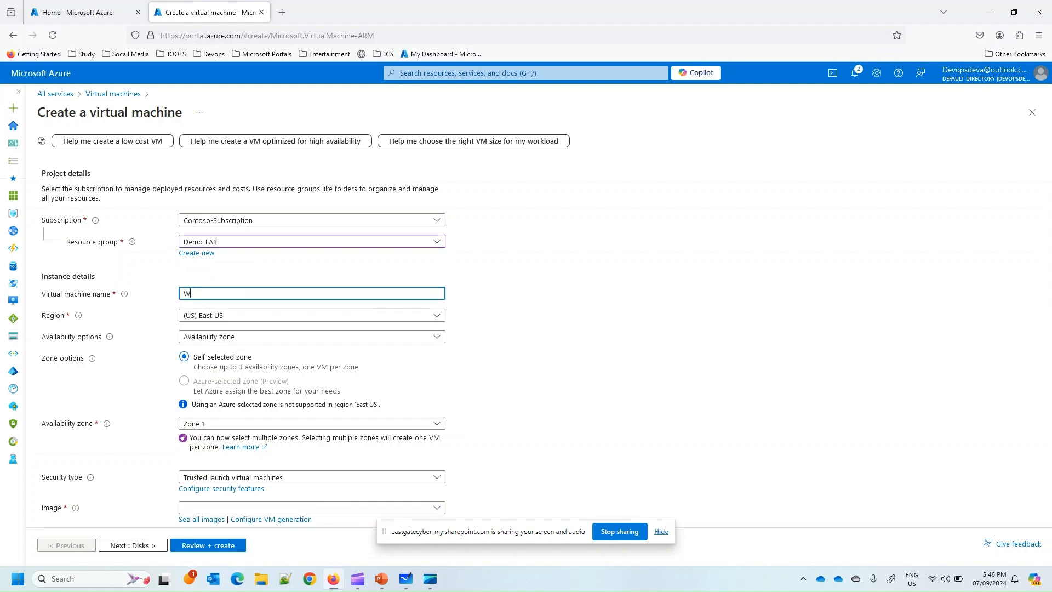
pyautogui.write('ebserver-01')
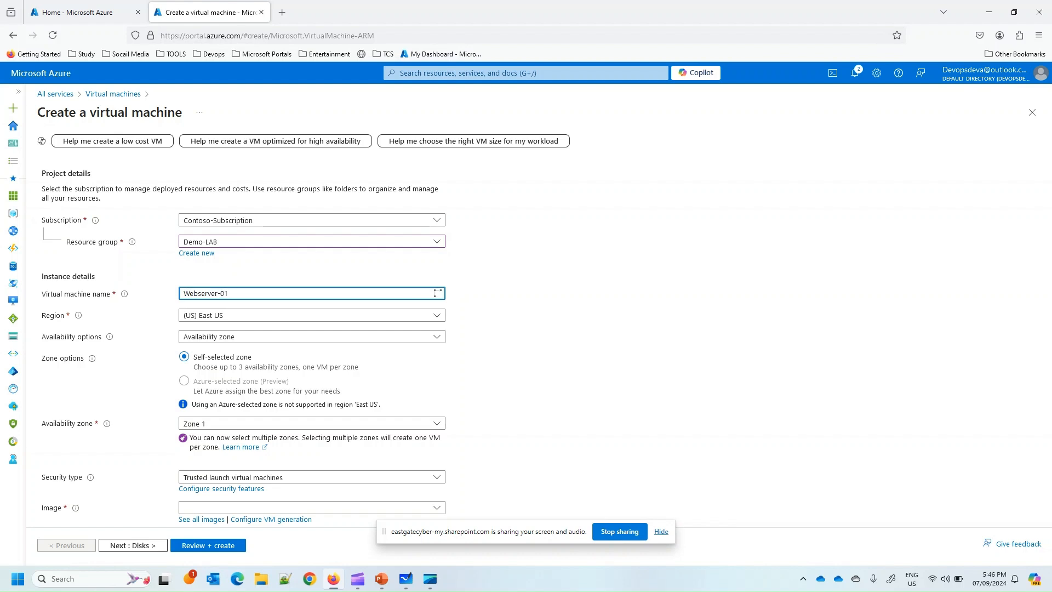
pyautogui.click(222, 318)
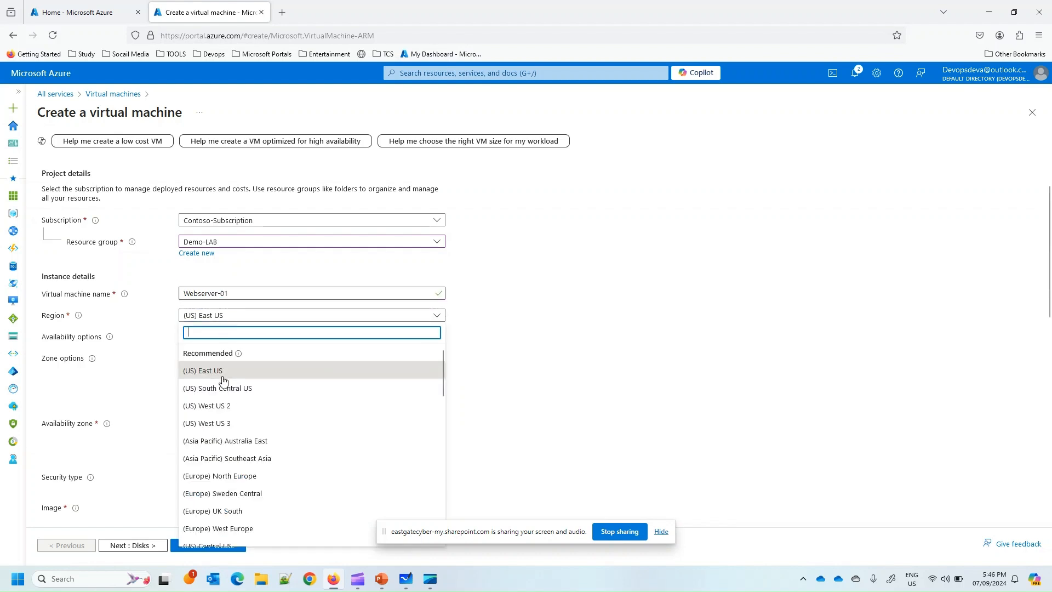
pyautogui.click(223, 377)
# Set the availability option to No infrastructure redundancy required and the security type to Standard.
pyautogui.click(199, 339)
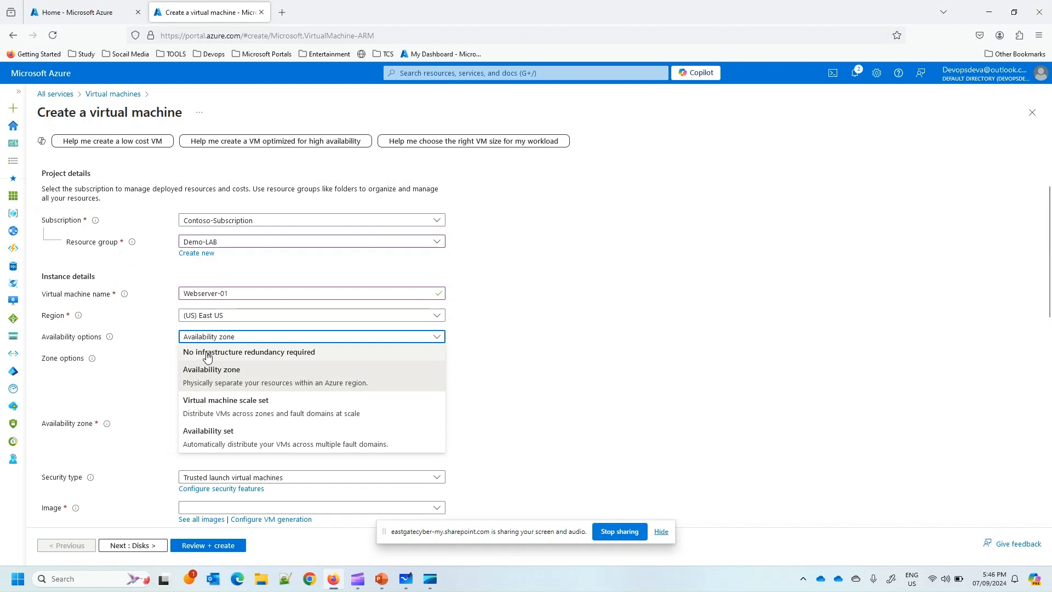
pyautogui.click(207, 354)
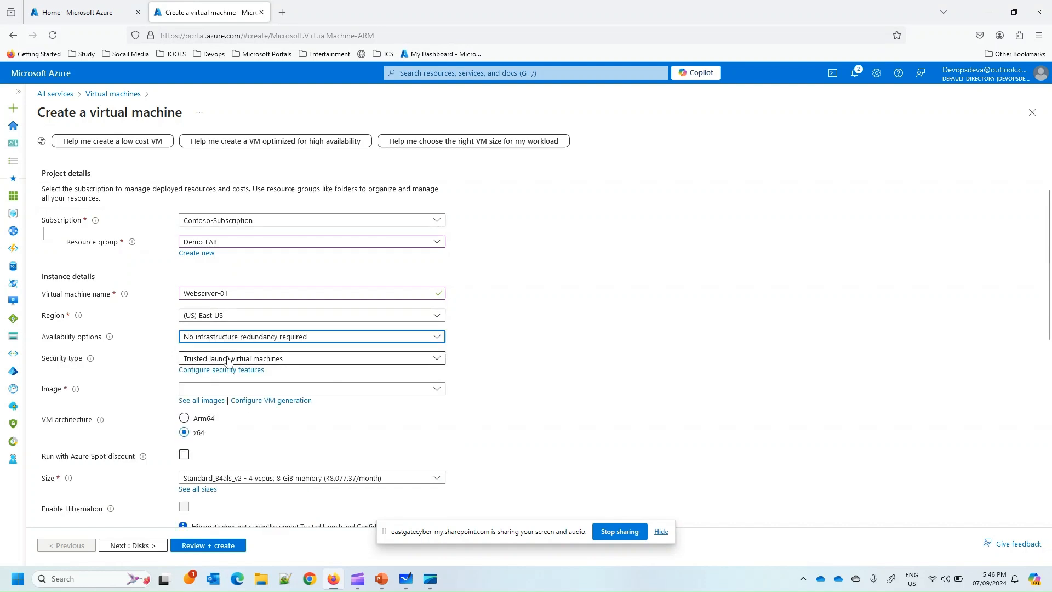
pyautogui.scroll(-1, 228, 361)
pyautogui.click(217, 304)
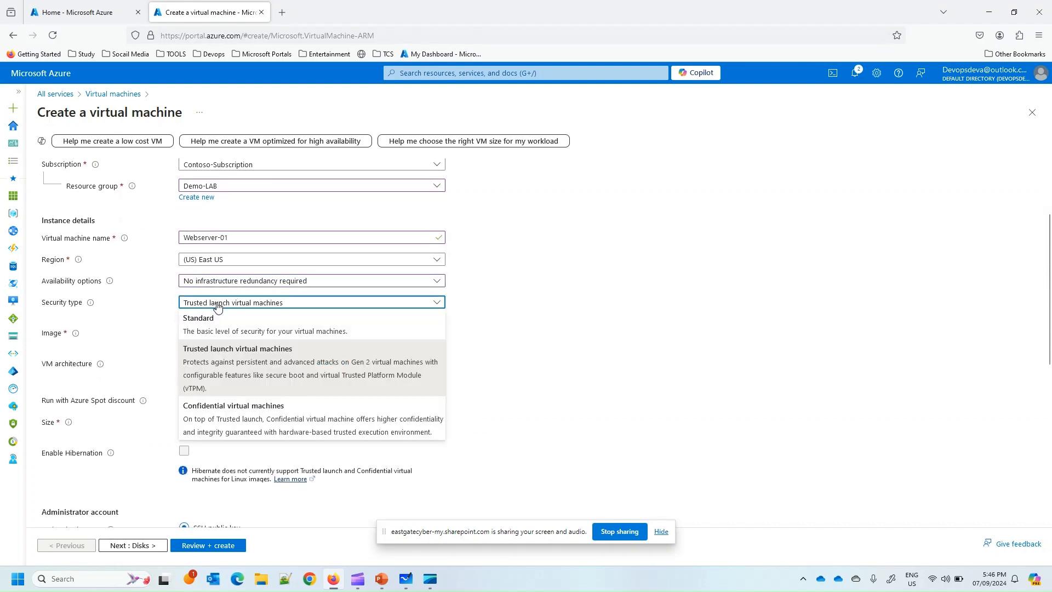
pyautogui.click(222, 331)
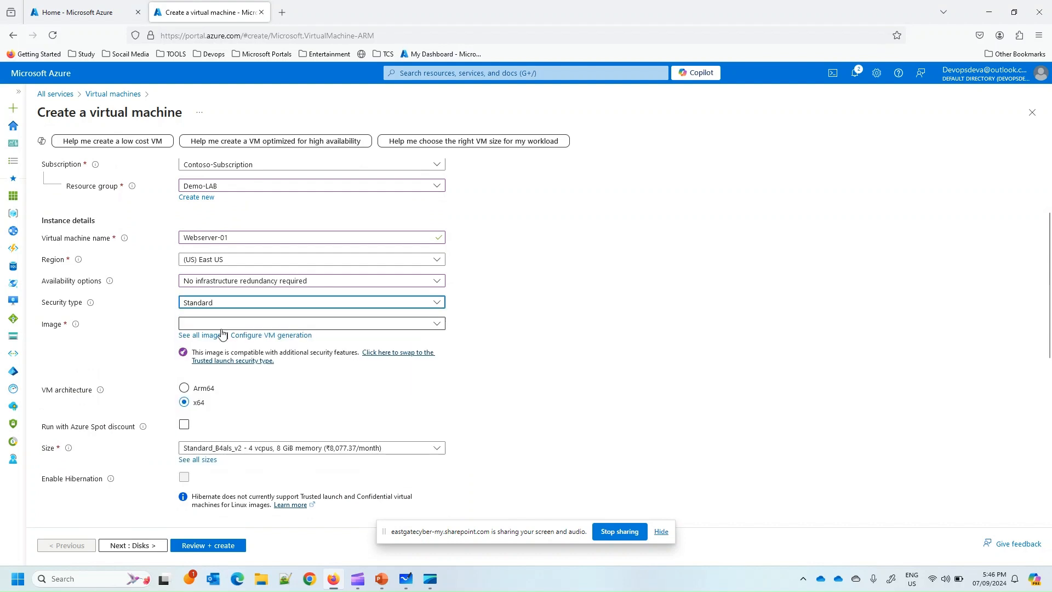
# Choose Windows Server 2019 Datacenter - x64 Gen2 as the virtual machine image.
pyautogui.click(399, 324)
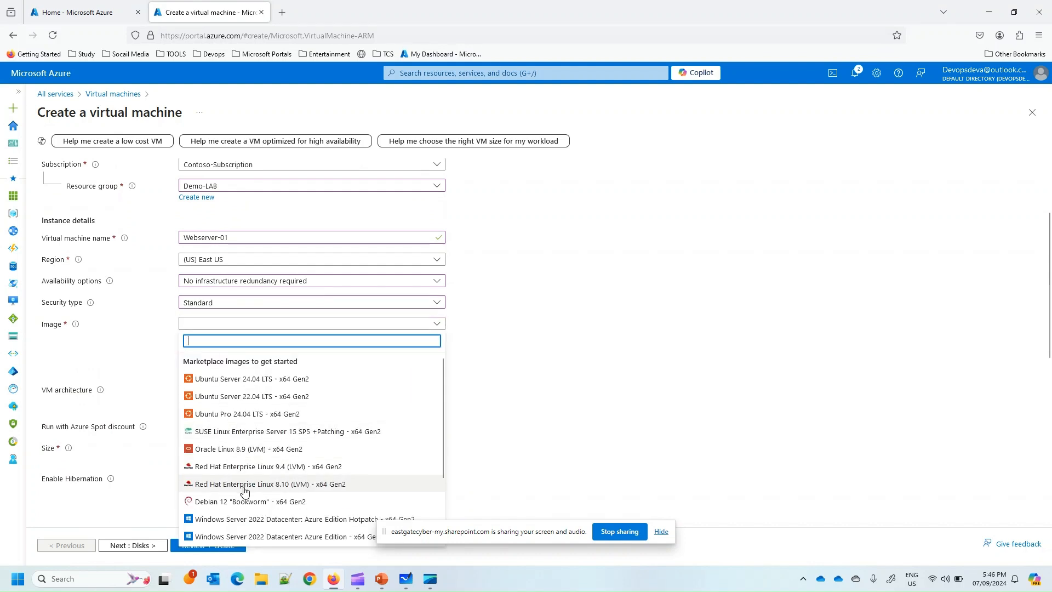
pyautogui.scroll(-3, 245, 490)
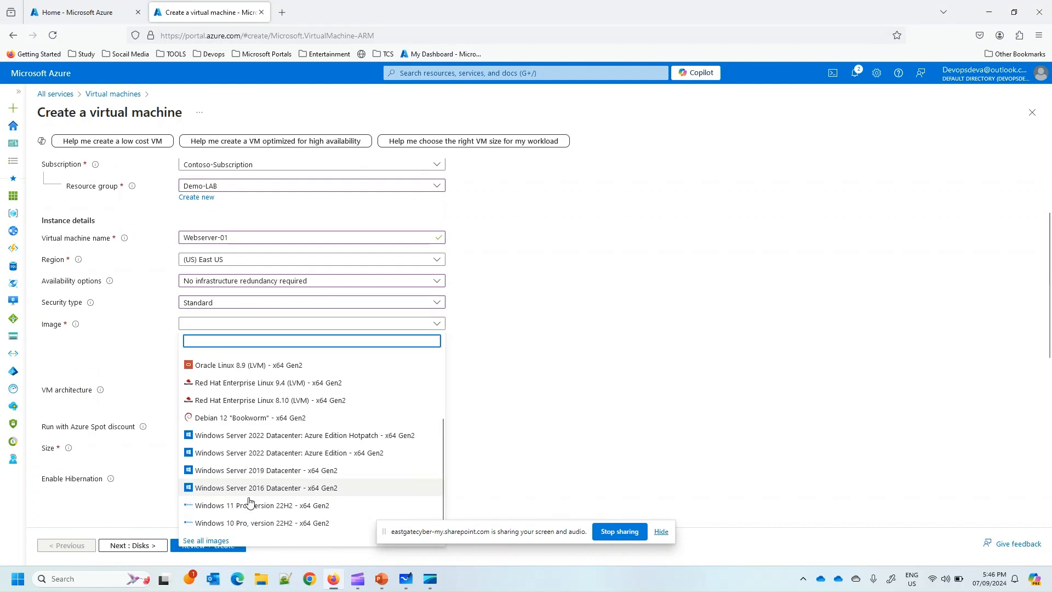
pyautogui.click(268, 470)
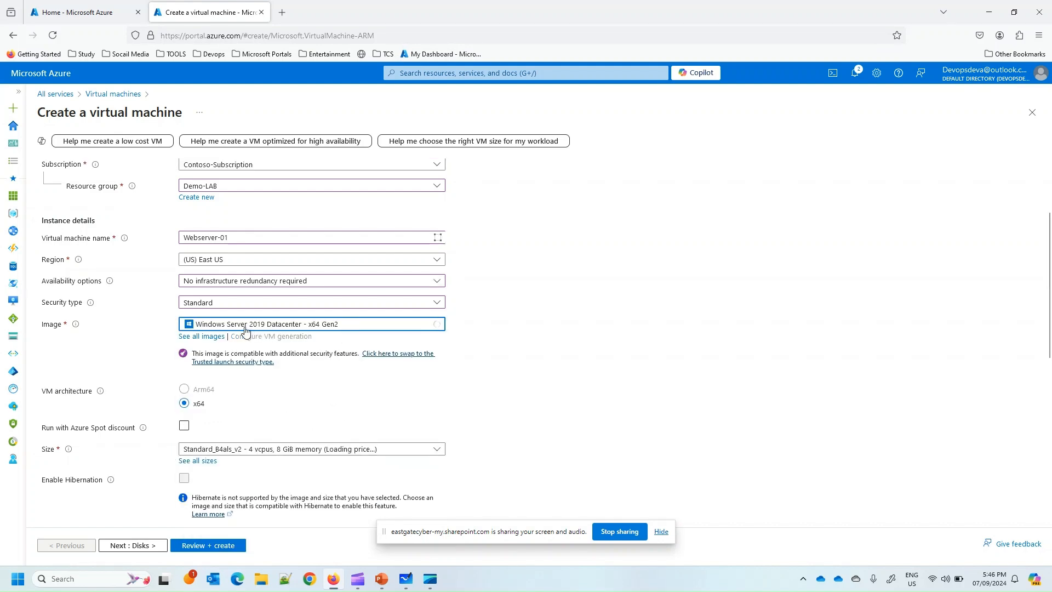
# Open the full list of available sizes for the virtual machine.
pyautogui.scroll(-2, 462, 350)
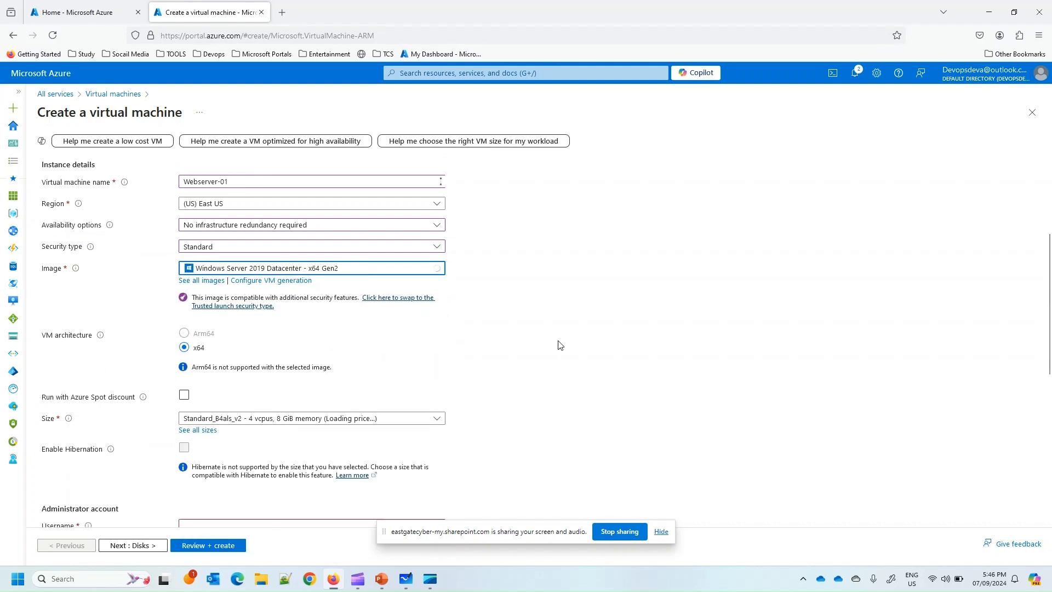
pyautogui.click(270, 365)
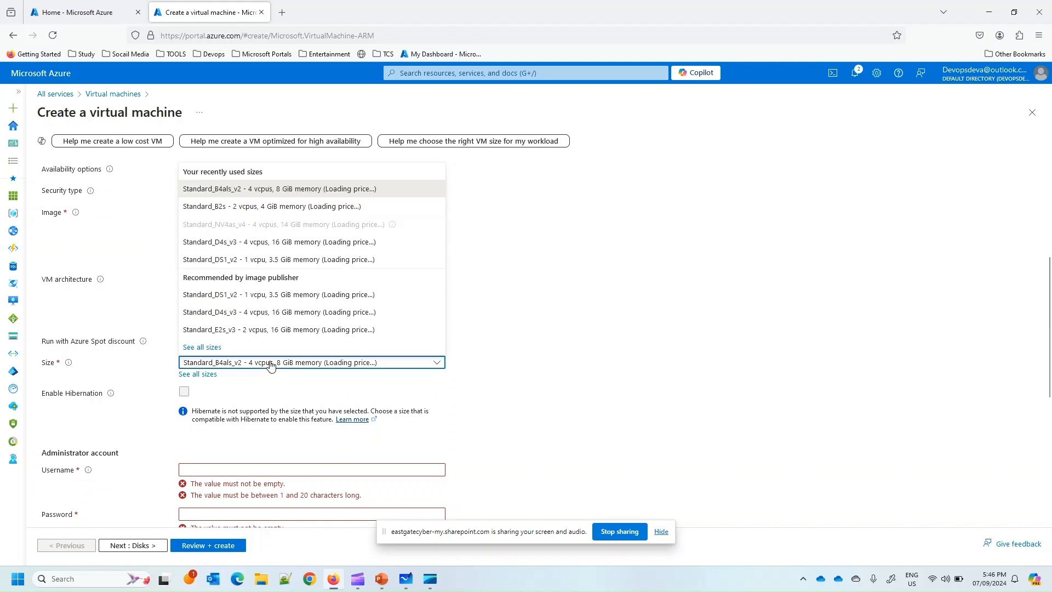
pyautogui.click(214, 347)
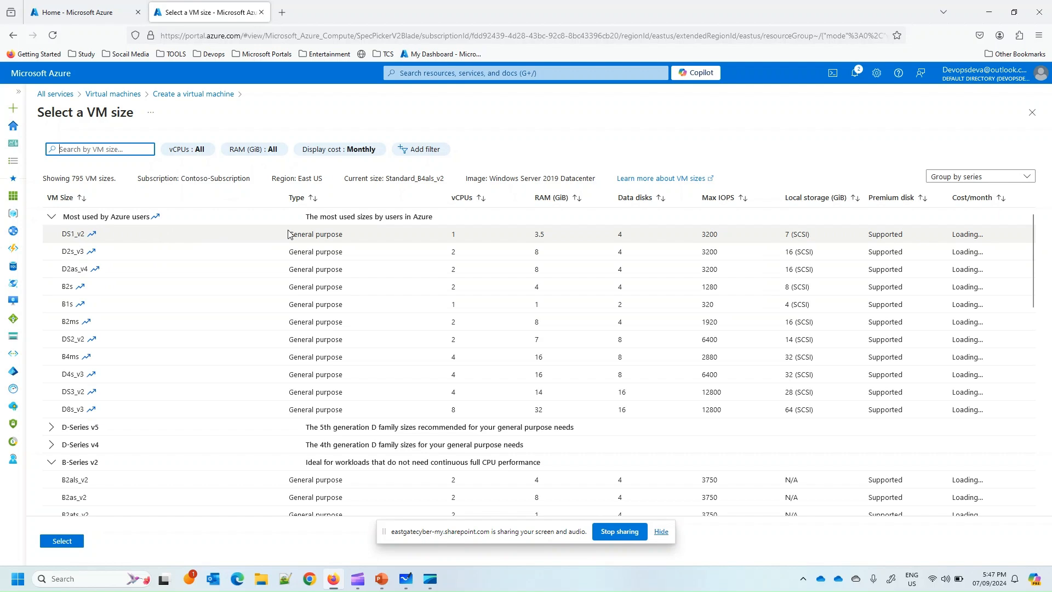
# Collapse the expanded size groups and examine the available VM size series with their vCPUs, RAM and monthly costs.
pyautogui.click(52, 216)
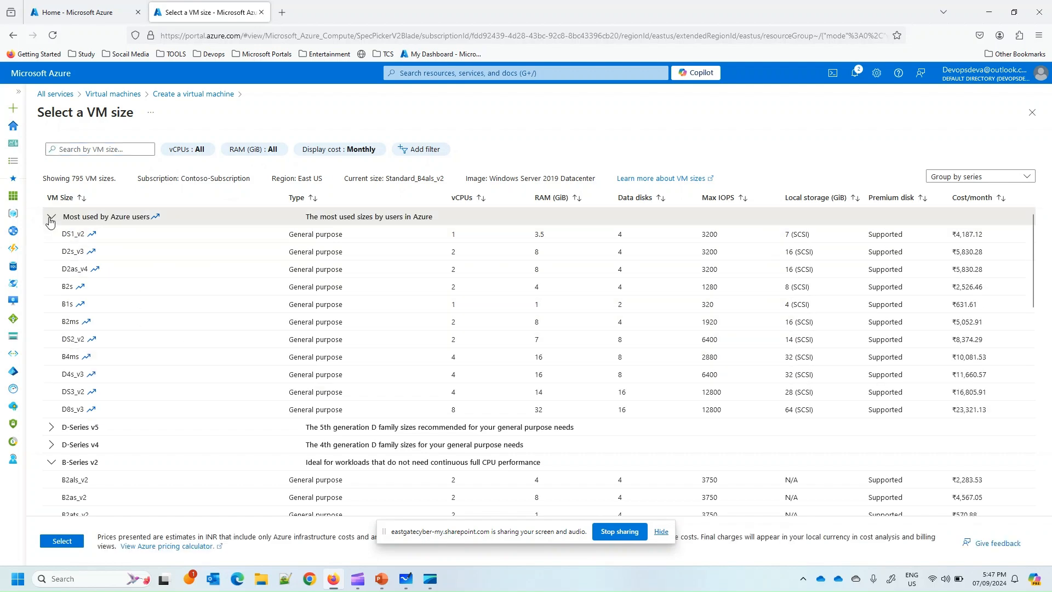
pyautogui.scroll(-6, 136, 394)
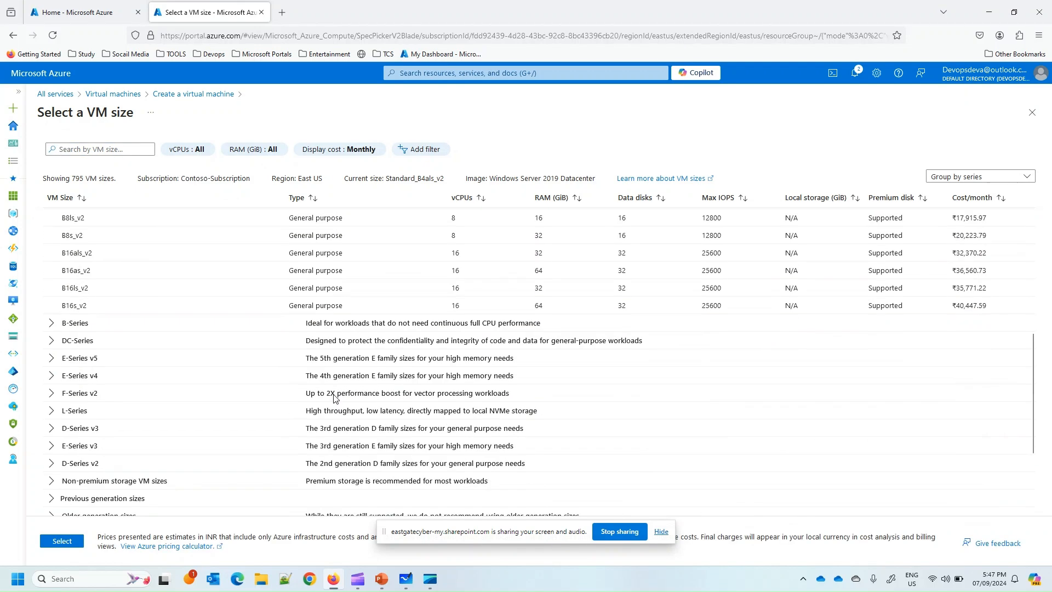
pyautogui.scroll(-3, 335, 398)
pyautogui.scroll(7, 153, 299)
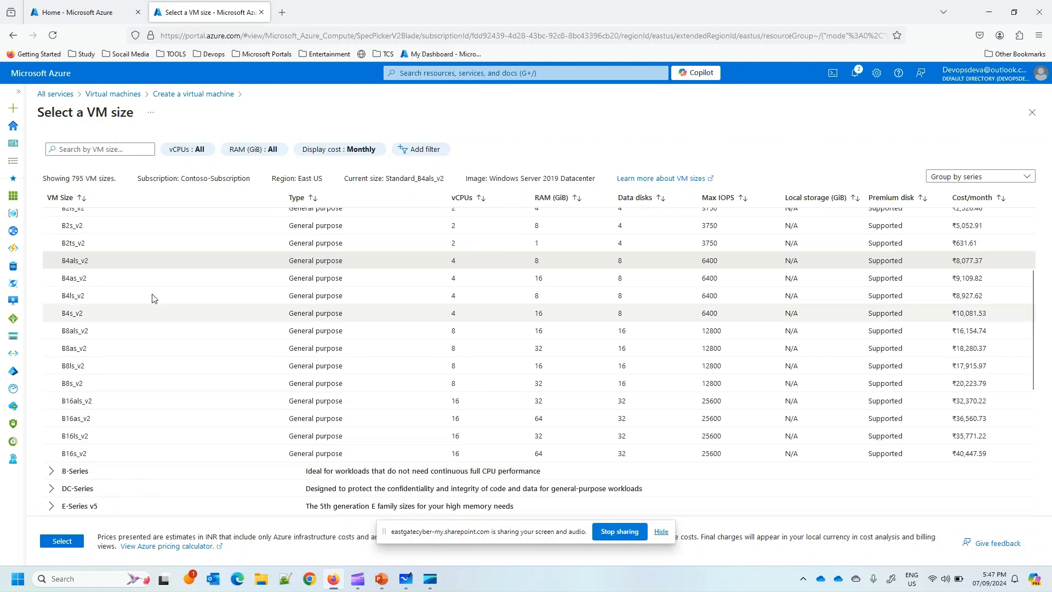
pyautogui.scroll(3, 153, 312)
pyautogui.click(51, 268)
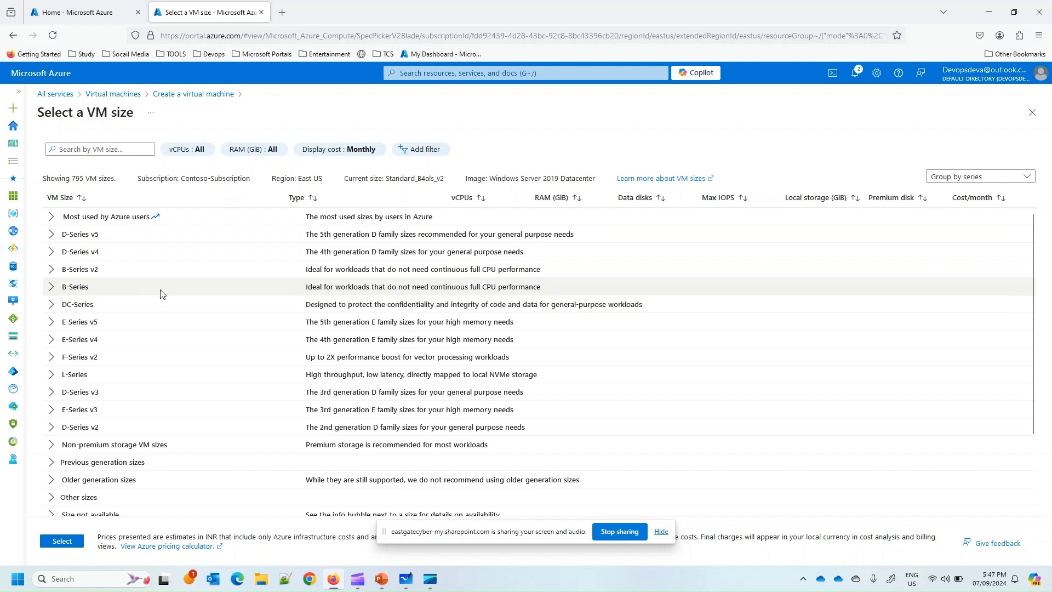
pyautogui.scroll(-3, 228, 340)
pyautogui.scroll(3, 242, 370)
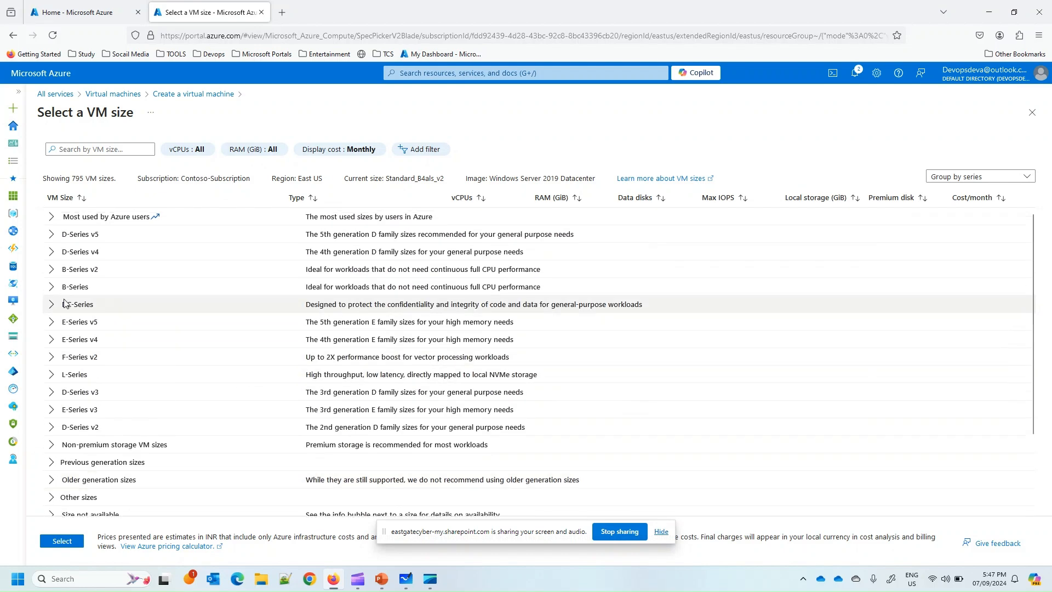
# Choose the B4ms size from the B-Series group and apply it to the virtual machine.
pyautogui.click(51, 269)
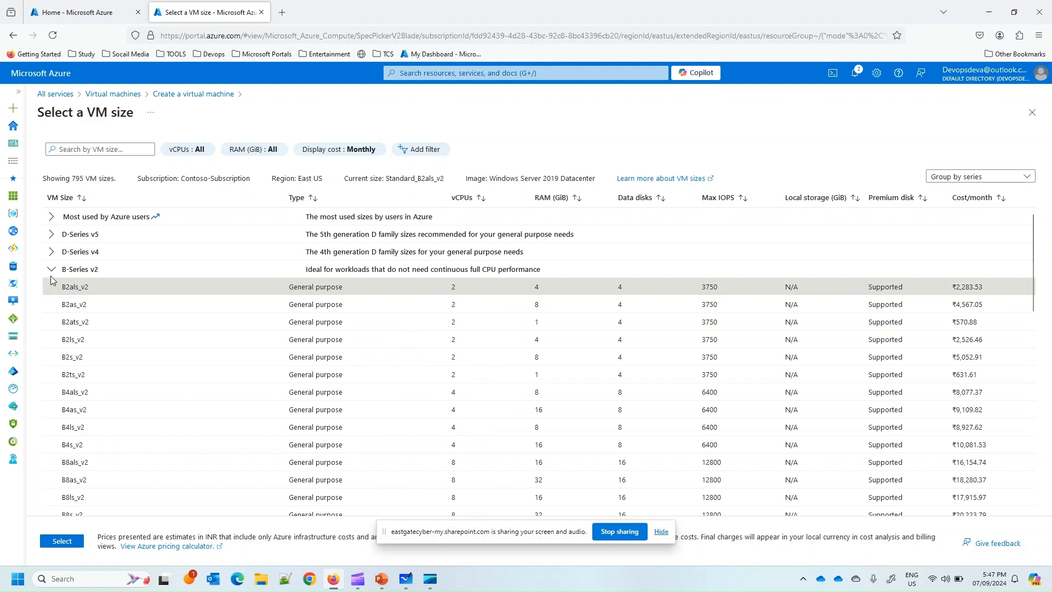
pyautogui.click(50, 276)
pyautogui.click(51, 285)
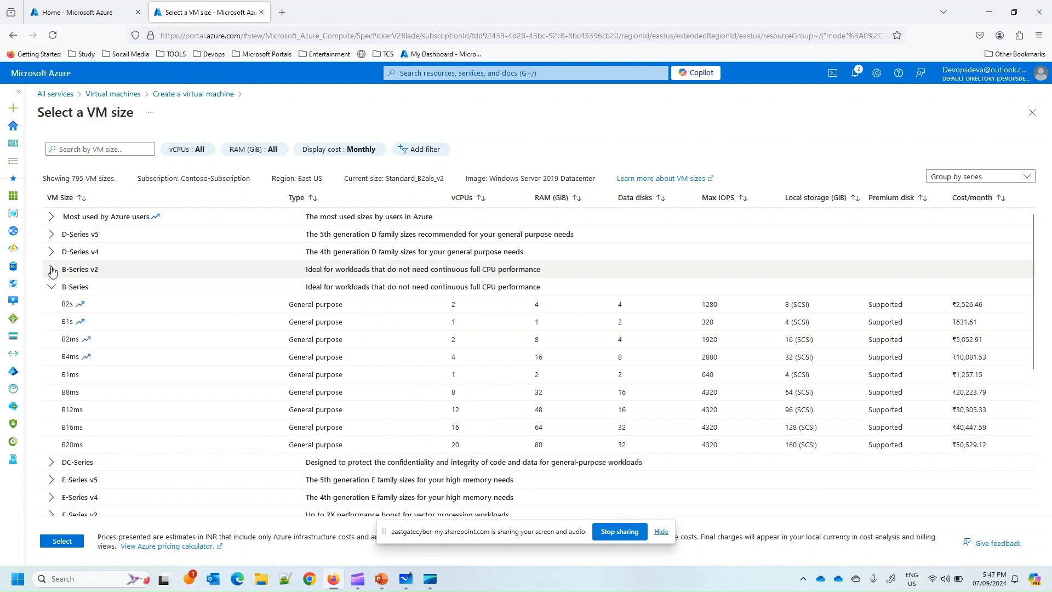
pyautogui.click(75, 356)
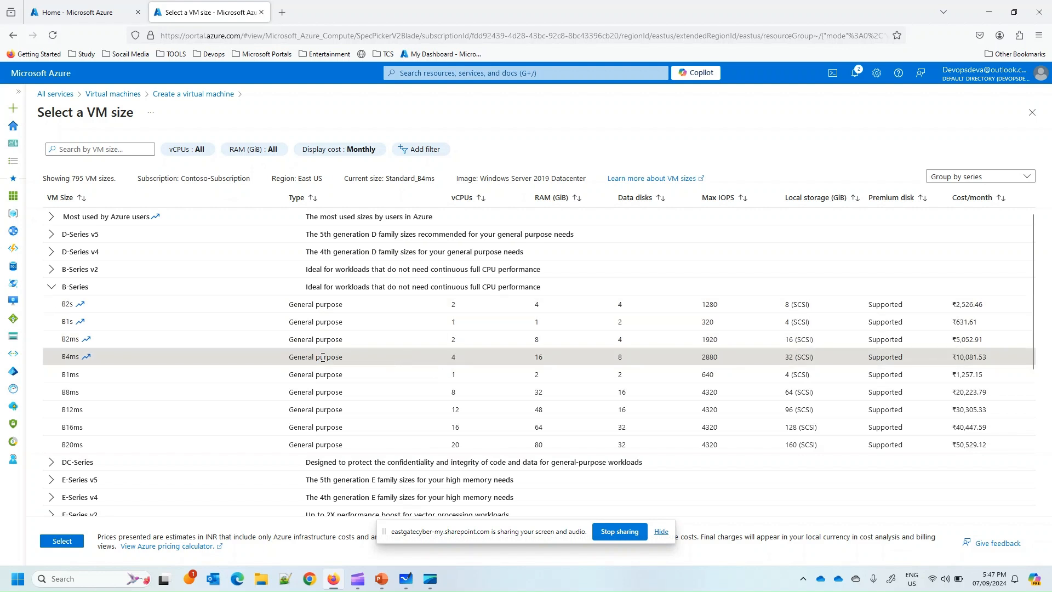
pyautogui.moveTo(287, 359); pyautogui.dragTo(356, 359)
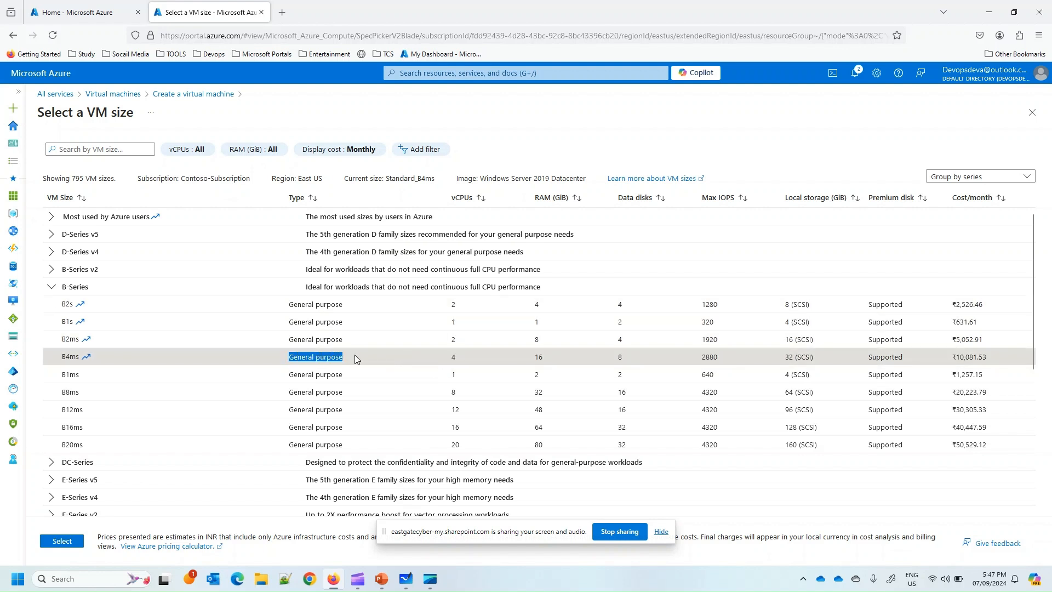
pyautogui.click(457, 362)
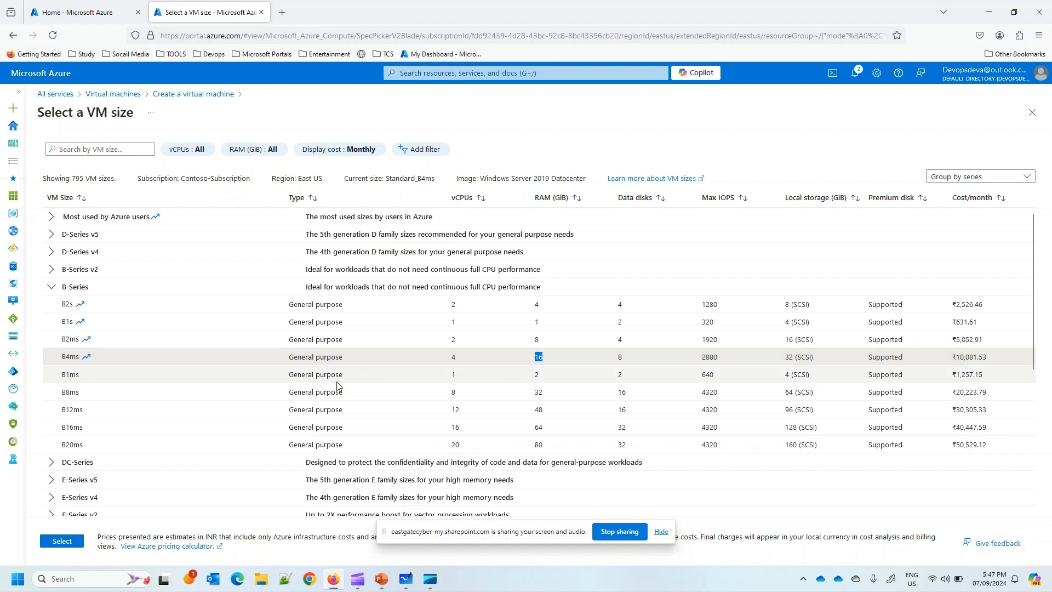
pyautogui.click(61, 541)
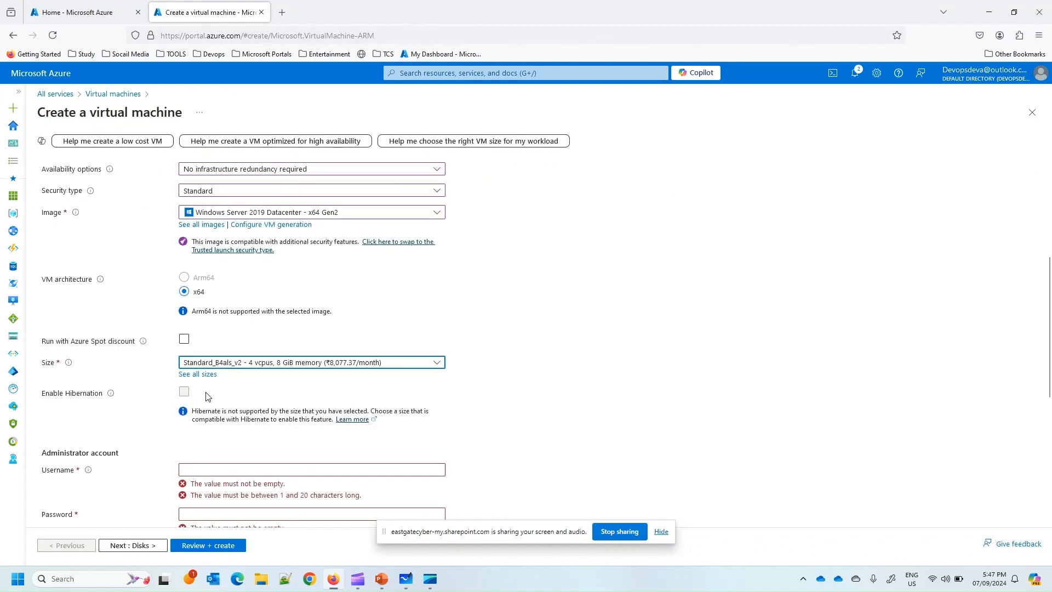
# Set the administrator username to azureadmin, then enter and confirm the account password.
pyautogui.scroll(-3, 421, 312)
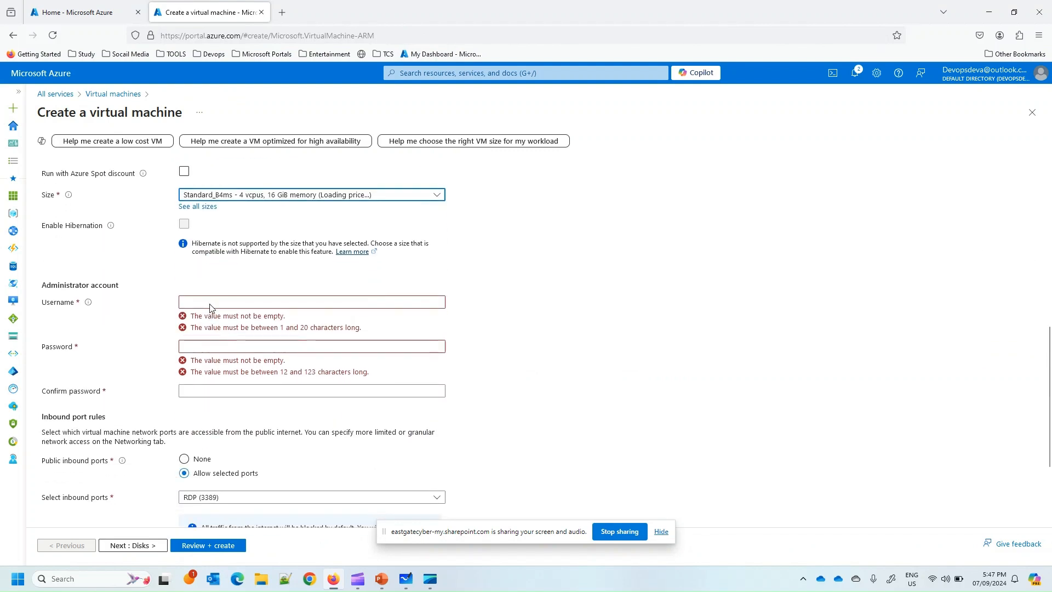
pyautogui.click(210, 299)
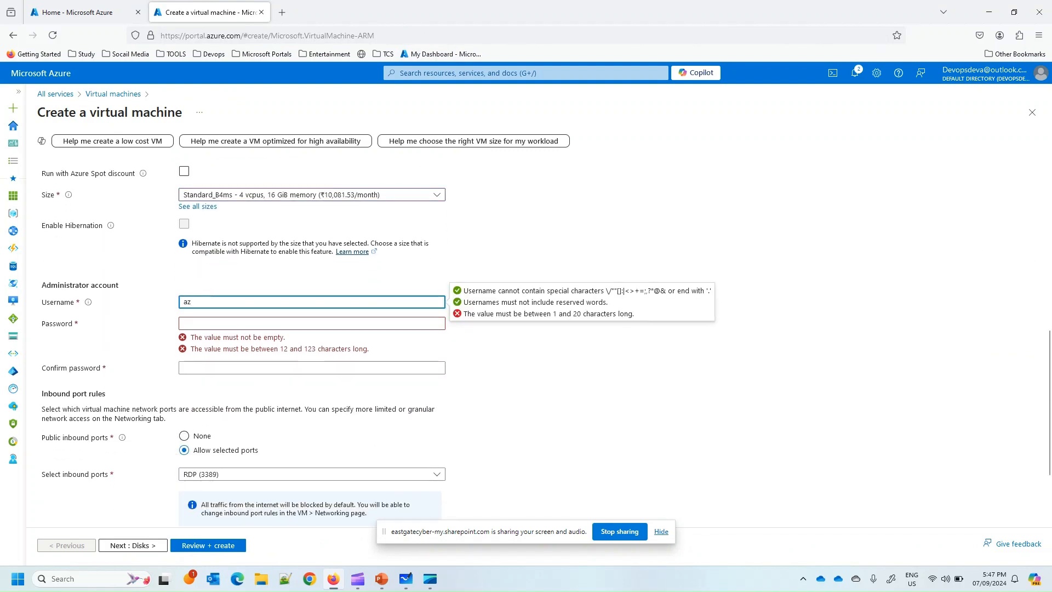
pyautogui.write('azureadmin')
pyautogui.press('Tab')
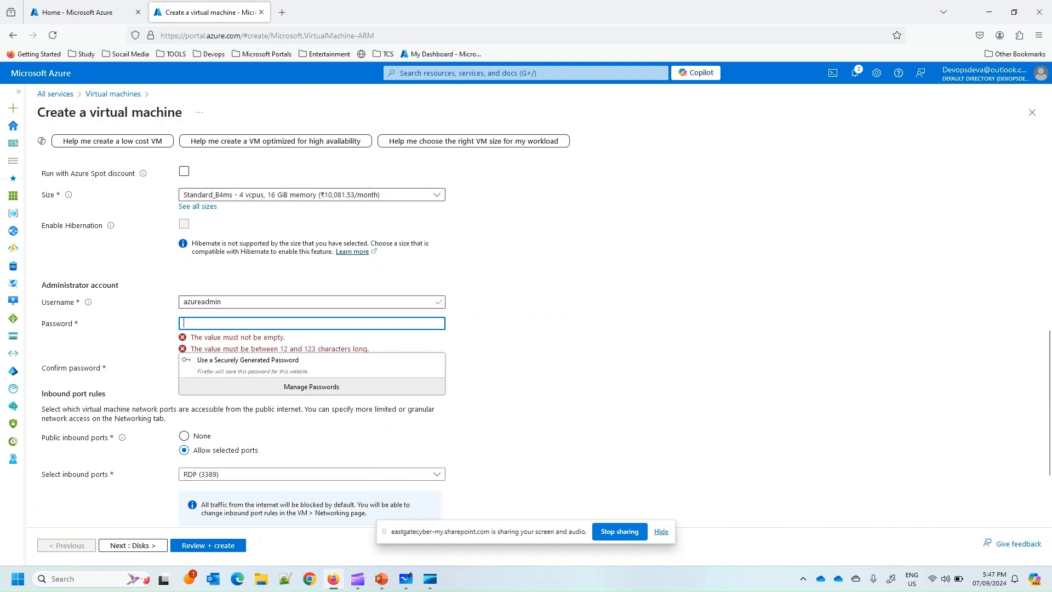
pyautogui.write('••••••••')
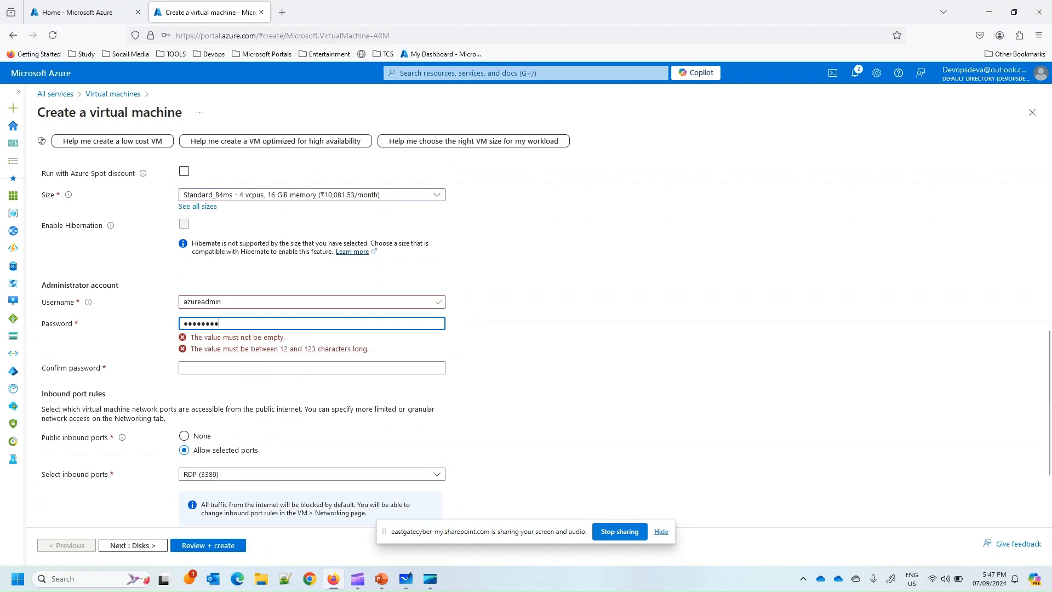
pyautogui.write('•••')
pyautogui.press('Tab')
pyautogui.write('•')
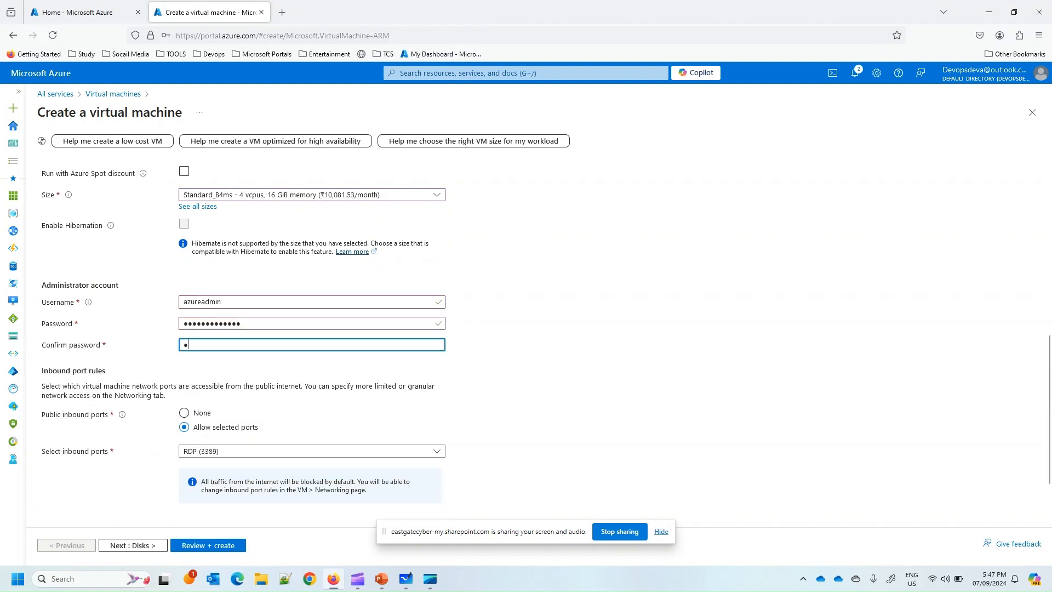
pyautogui.write('•••••••••••')
pyautogui.click(170, 440)
# Review the Azure Hybrid Benefit licensing option, leave the existing Windows Server license unselected and continue to the disk settings.
pyautogui.scroll(-3, 211, 448)
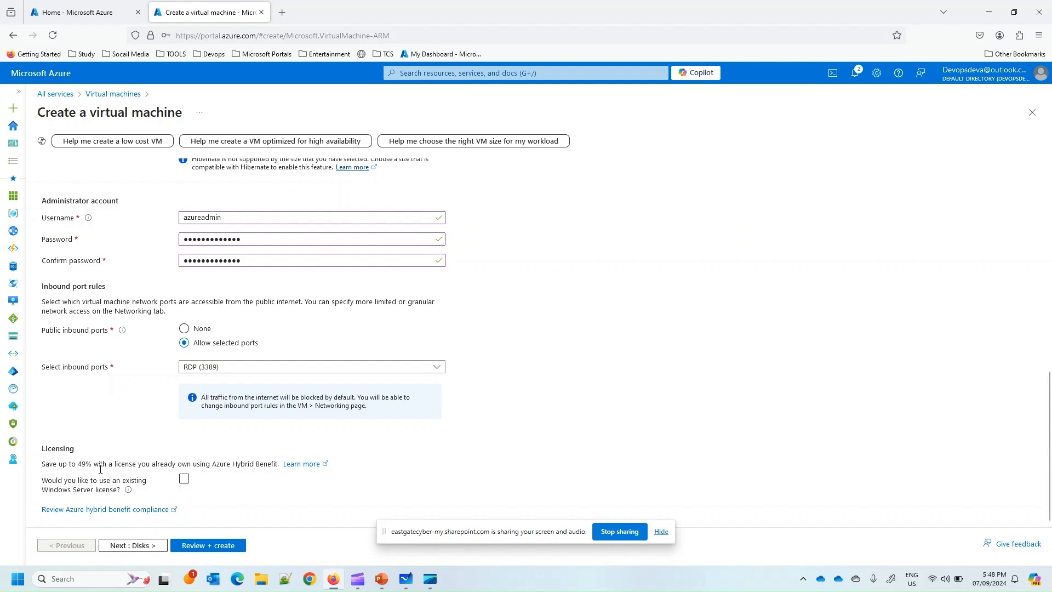
pyautogui.moveTo(41, 469); pyautogui.dragTo(121, 466)
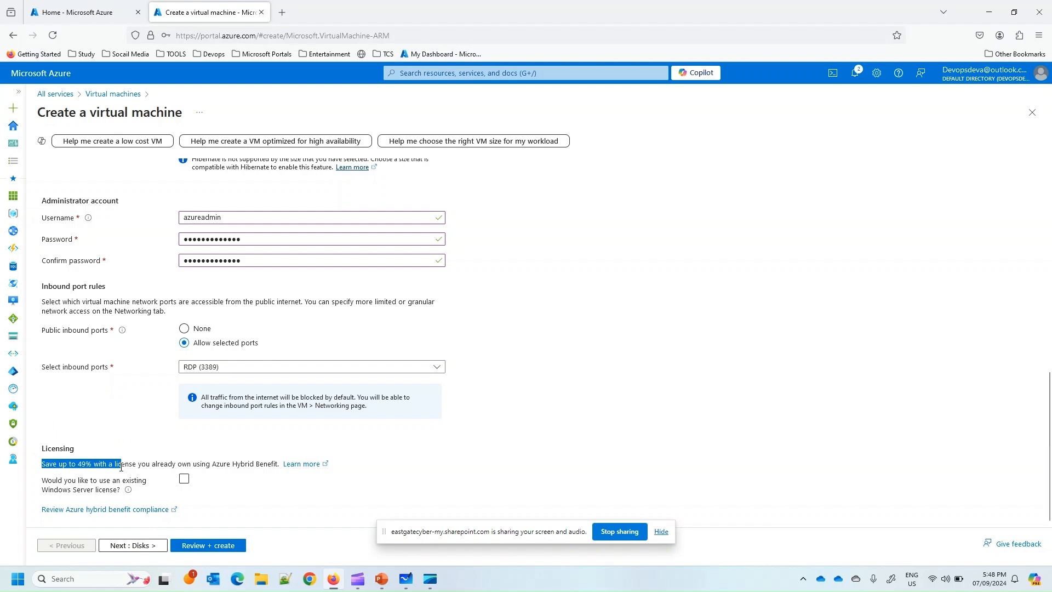
pyautogui.click(184, 479)
pyautogui.click(152, 465)
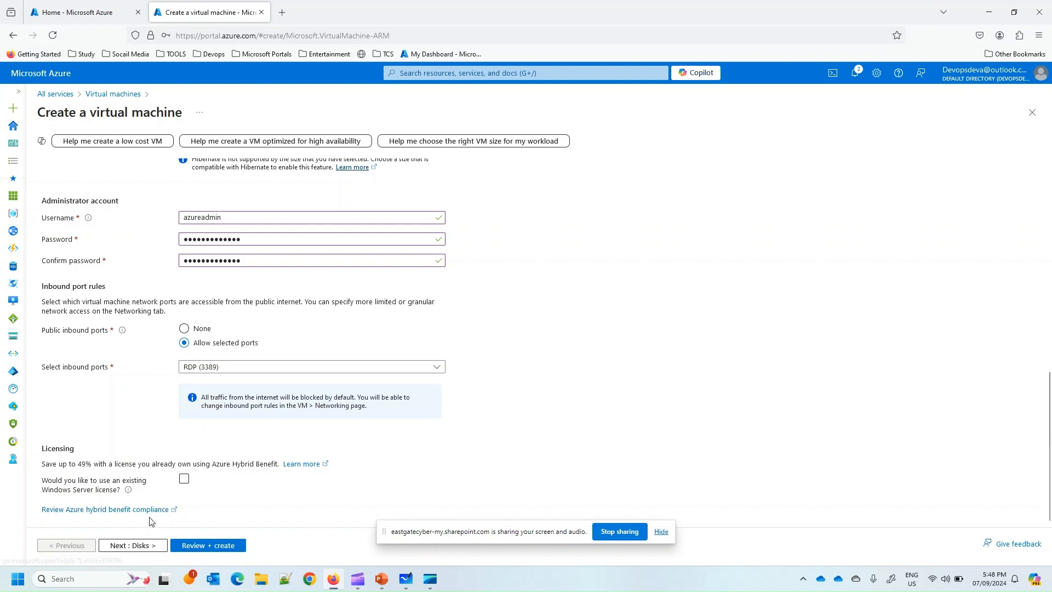
pyautogui.click(150, 545)
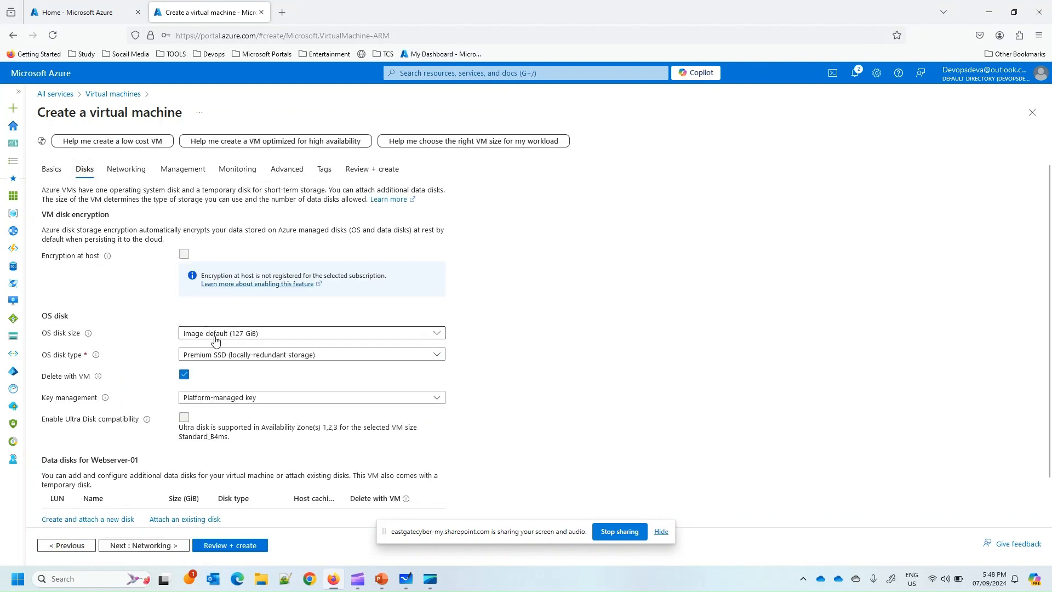
# Keep the OS disk size at Image default (127 GiB) and set the OS disk type to Standard SSD (locally-redundant storage).
pyautogui.click(214, 335)
pyautogui.click(225, 347)
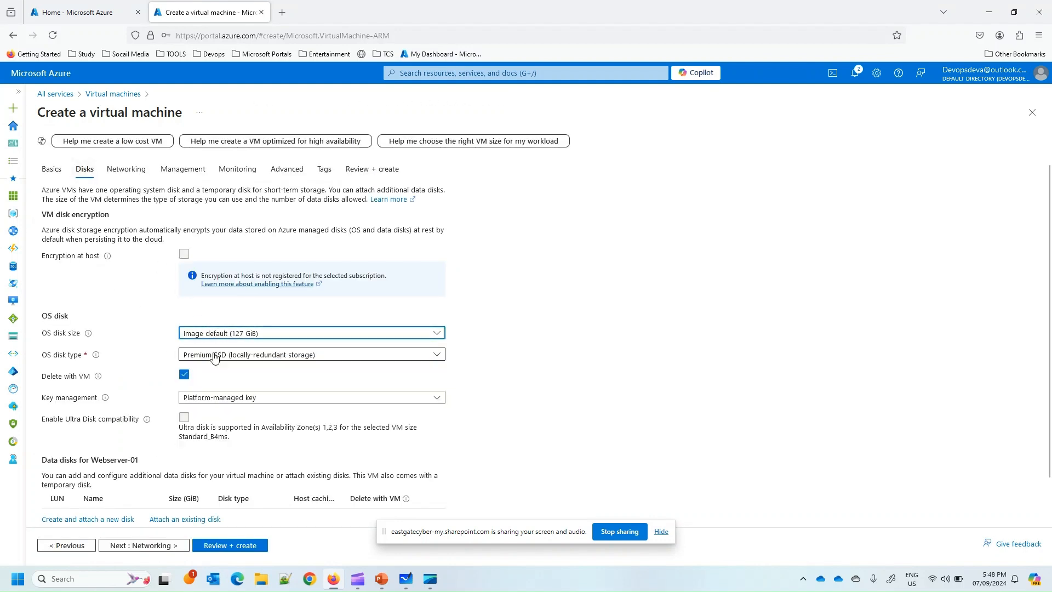
pyautogui.scroll(-1, 232, 356)
pyautogui.click(227, 308)
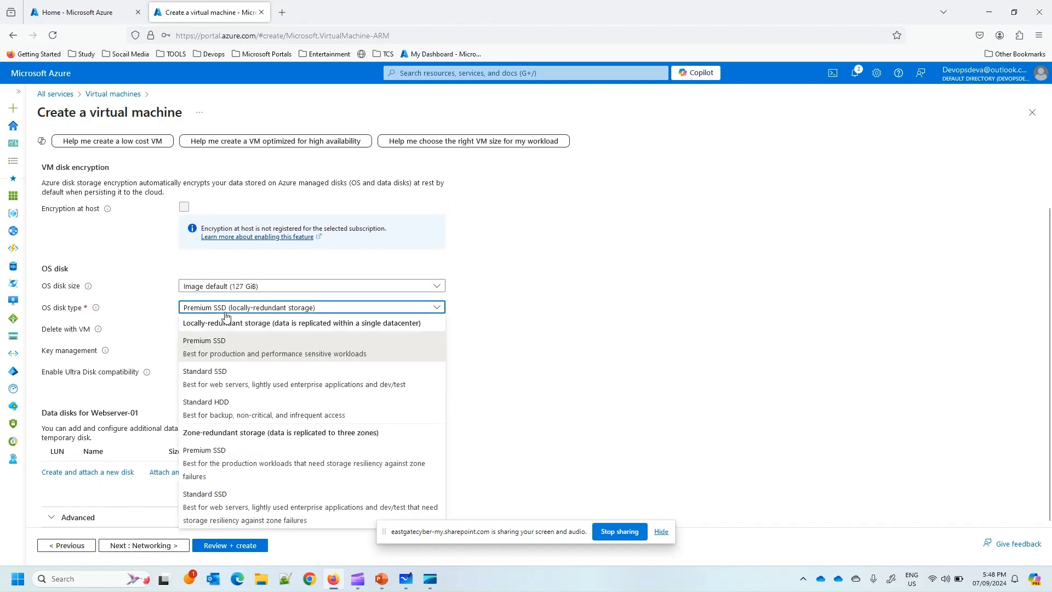
pyautogui.click(224, 387)
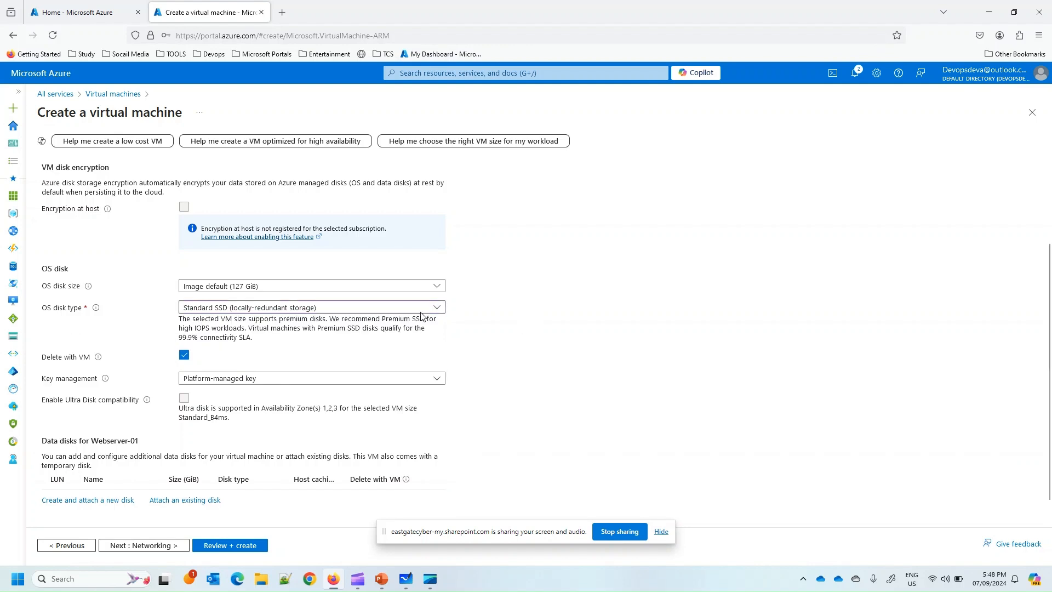
pyautogui.click(348, 313)
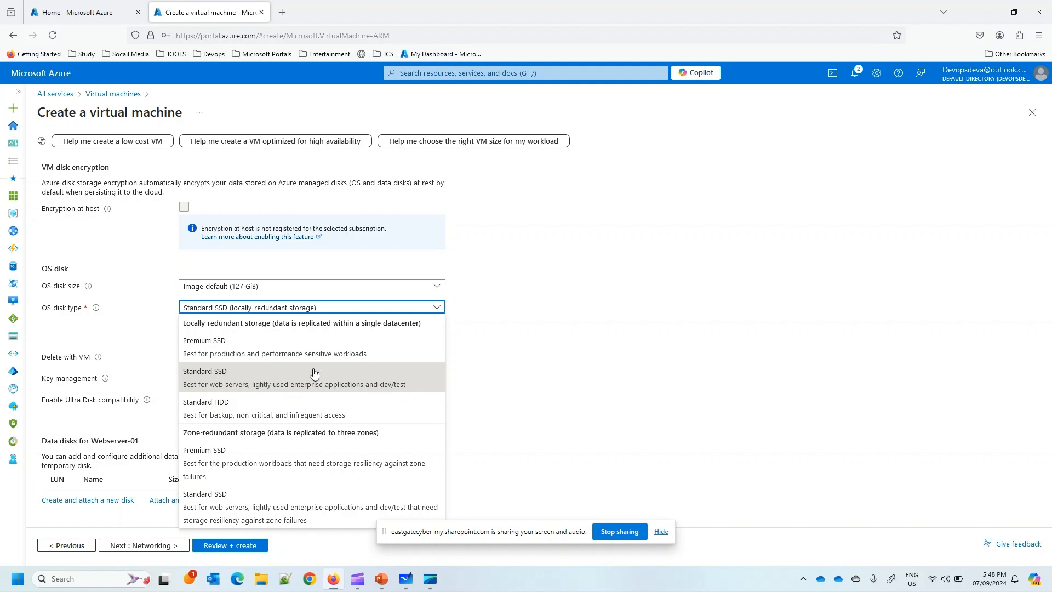
pyautogui.click(222, 384)
# Start creating a new data disk for Webserver-01 and decline the browser's offer to save the password.
pyautogui.scroll(-1, 535, 356)
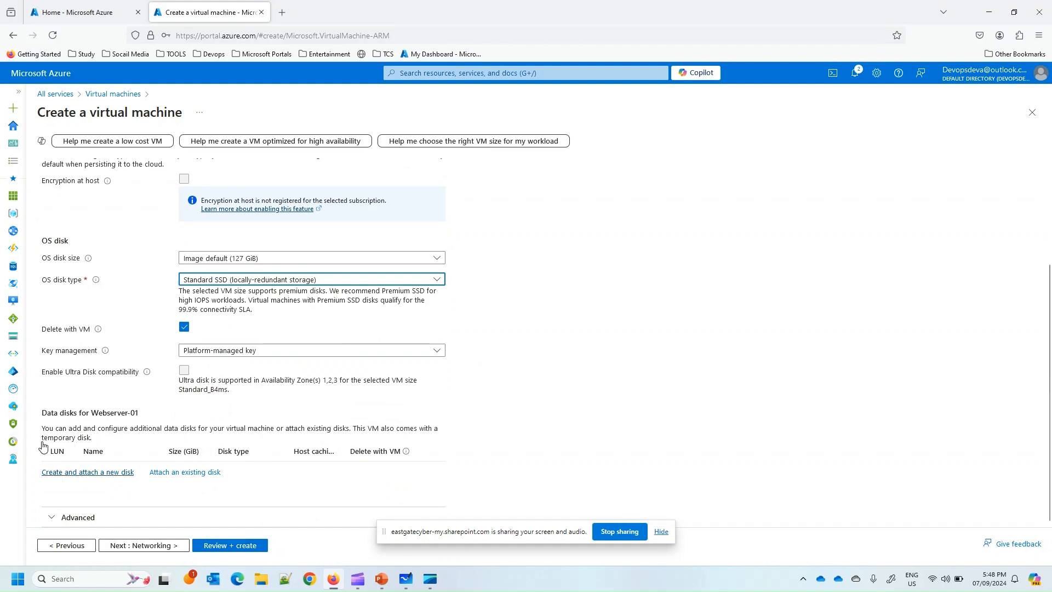
pyautogui.click(95, 476)
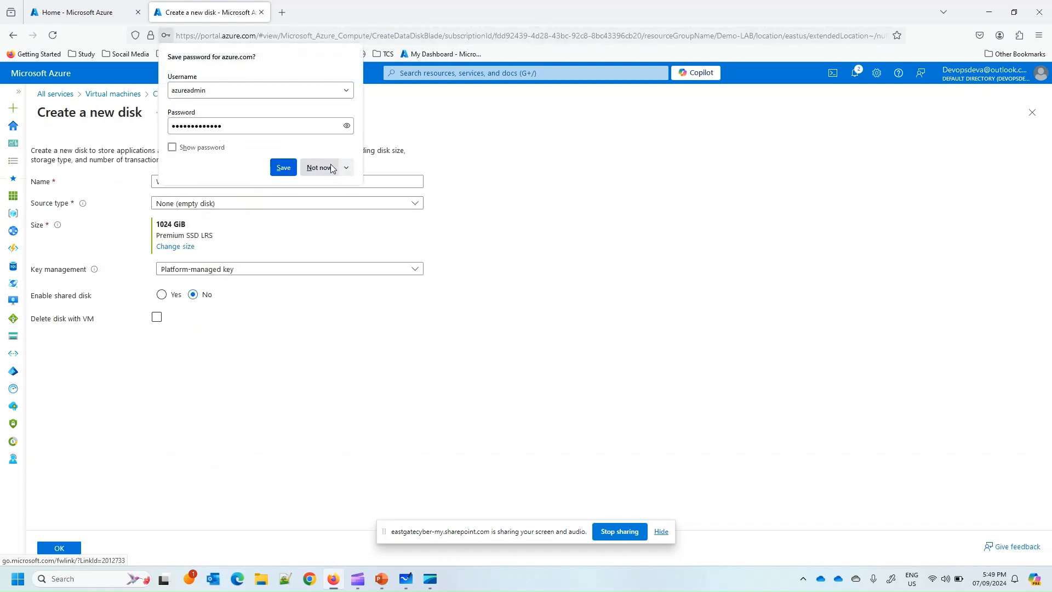
pyautogui.click(320, 167)
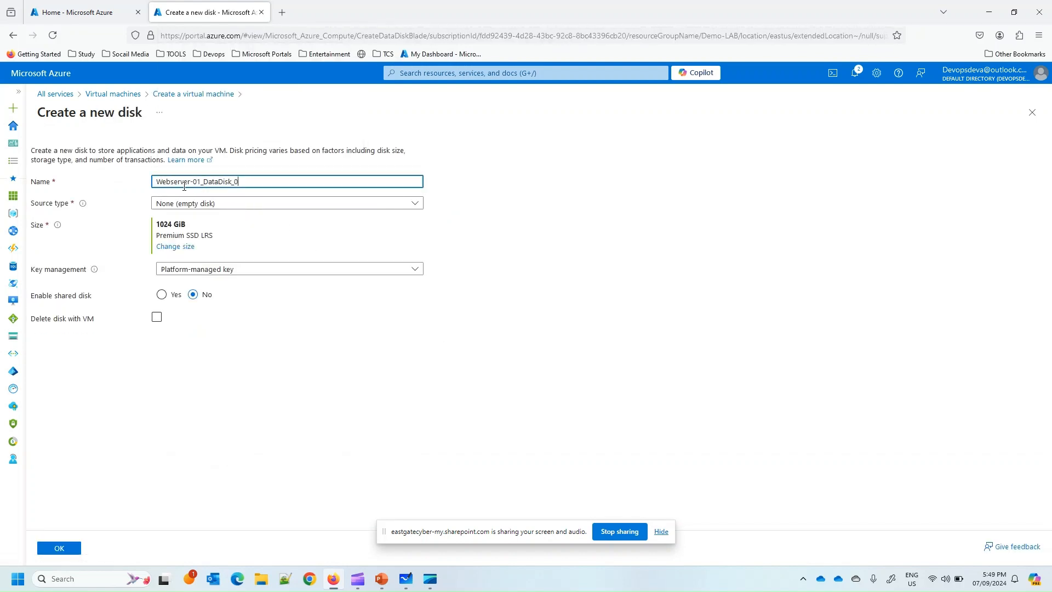
# Set the new data disk's size to 16 GiB (P3) Premium SSD and attach the disk to the virtual machine.
pyautogui.click(185, 247)
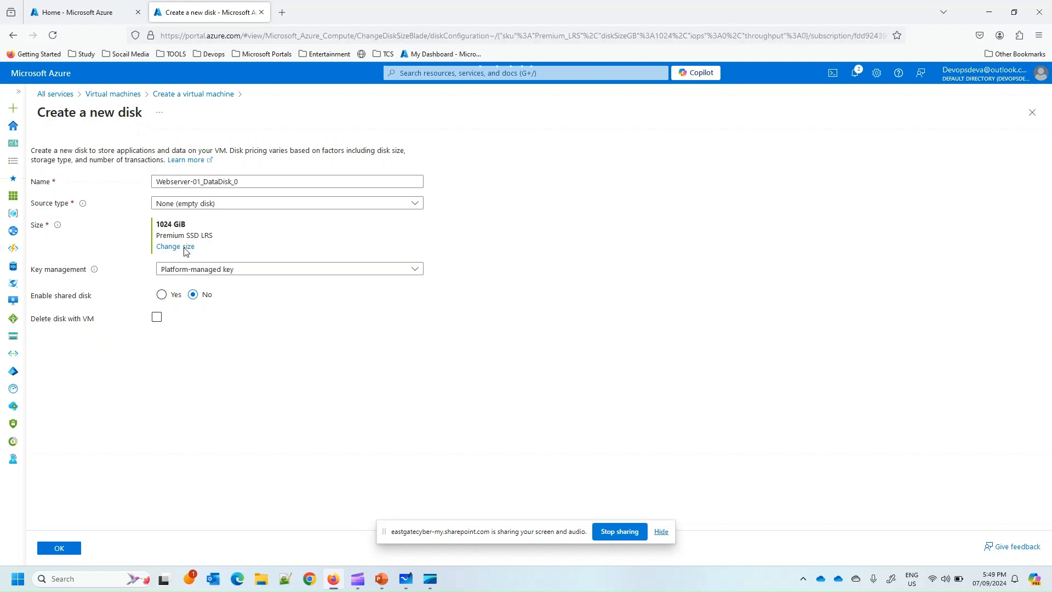
pyautogui.click(58, 258)
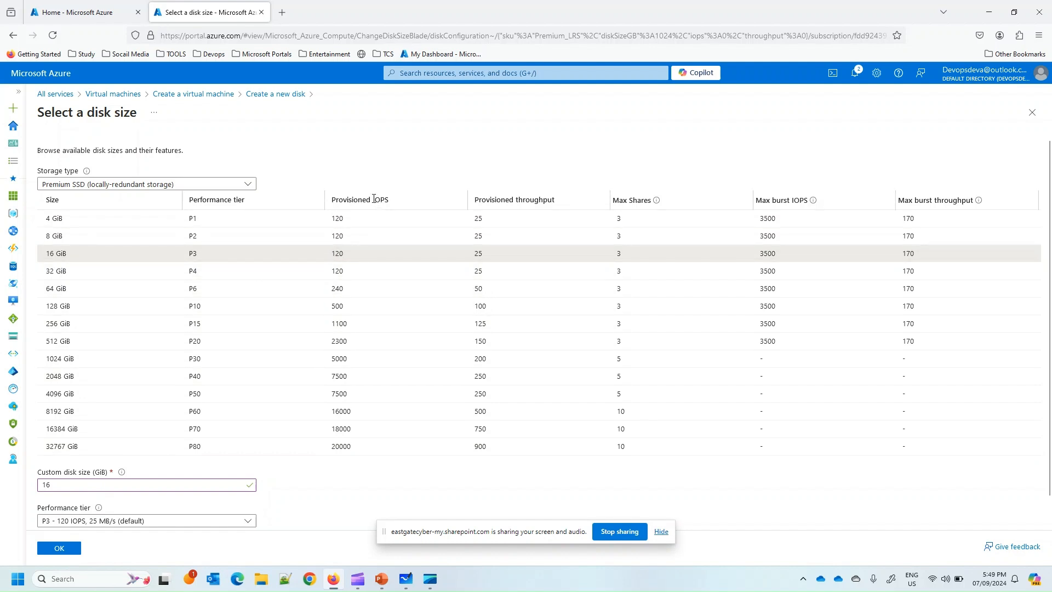
pyautogui.moveTo(373, 200); pyautogui.dragTo(390, 201)
pyautogui.moveTo(326, 255); pyautogui.dragTo(344, 255)
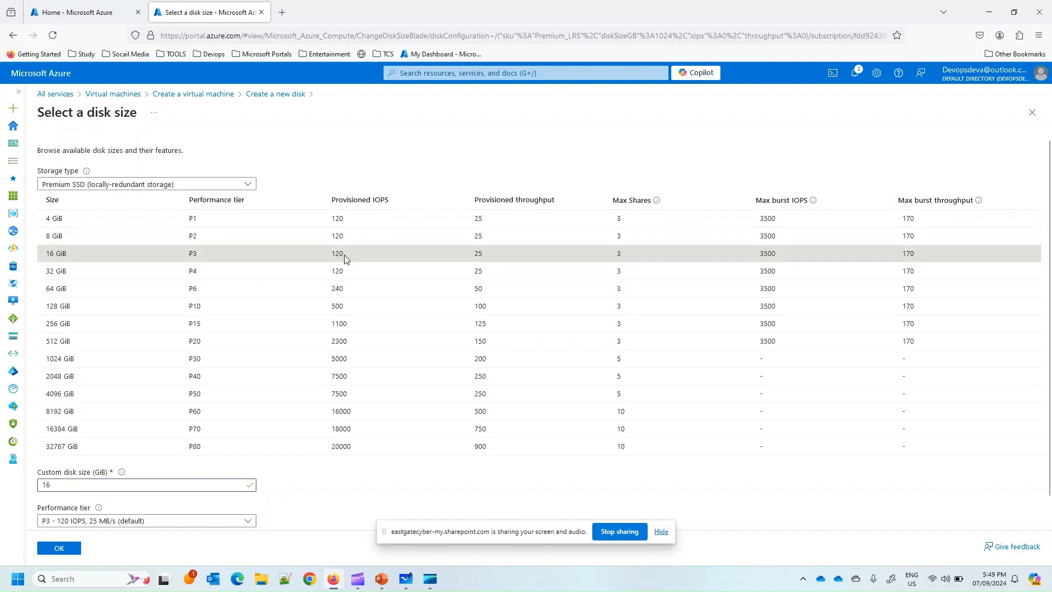
pyautogui.click(60, 548)
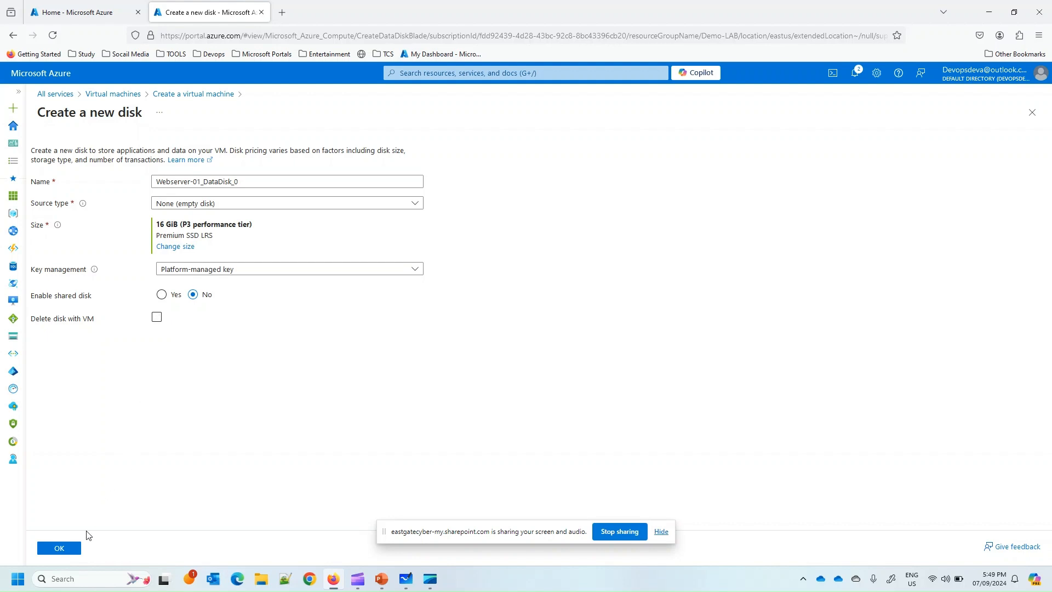
pyautogui.click(68, 550)
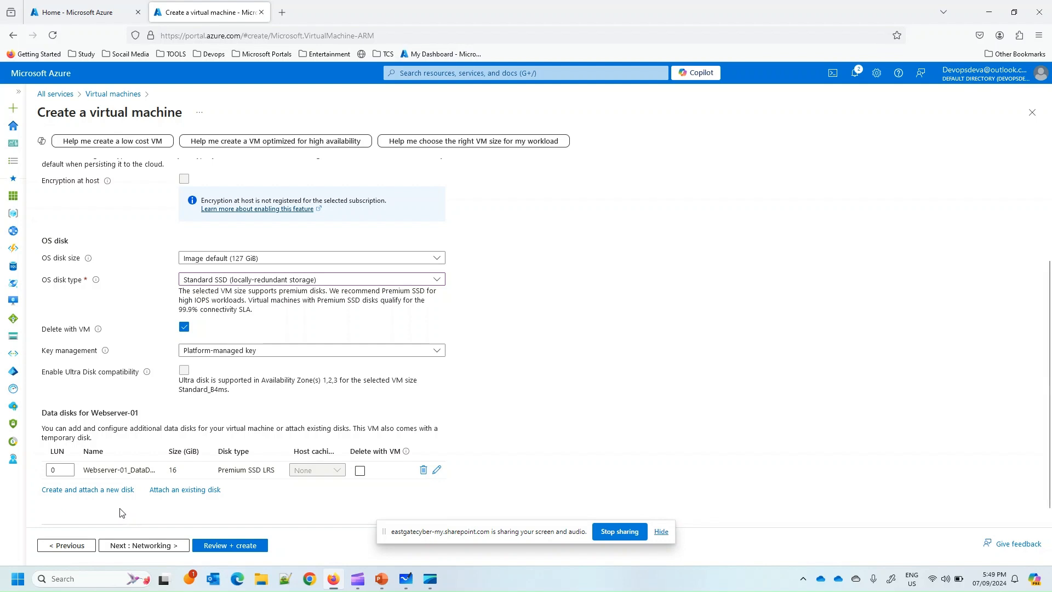
# Keep the default networking, management, monitoring and advanced settings for the virtual machine and continue to its tags.
pyautogui.click(156, 551)
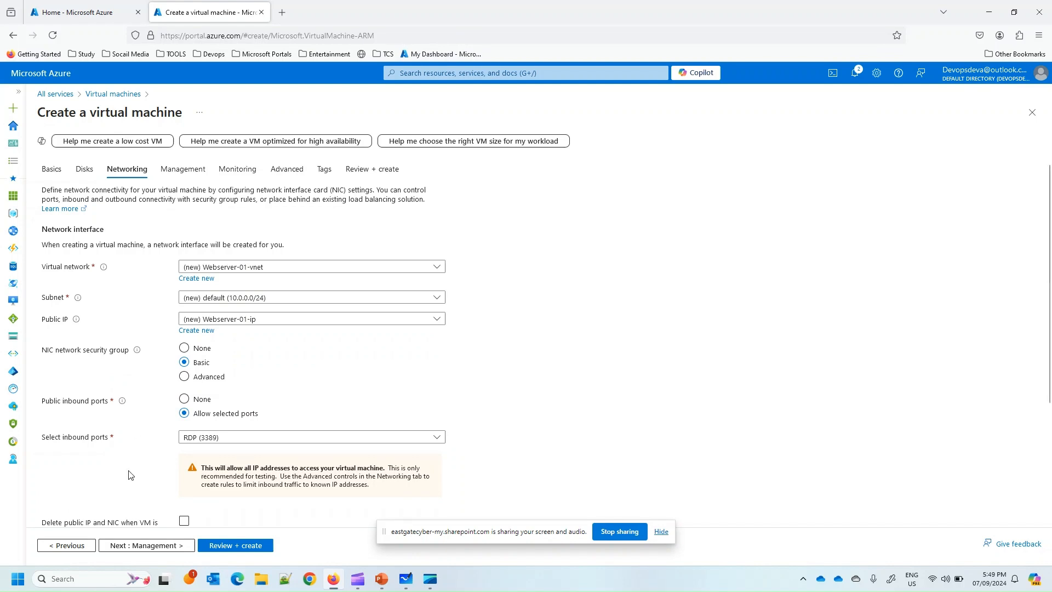
pyautogui.click(146, 545)
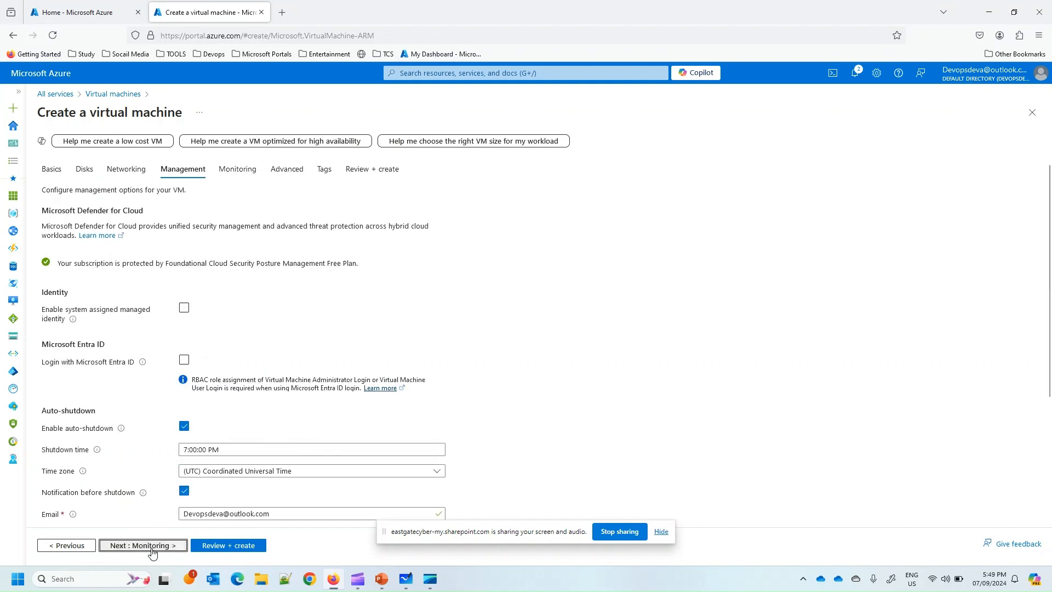
pyautogui.click(153, 547)
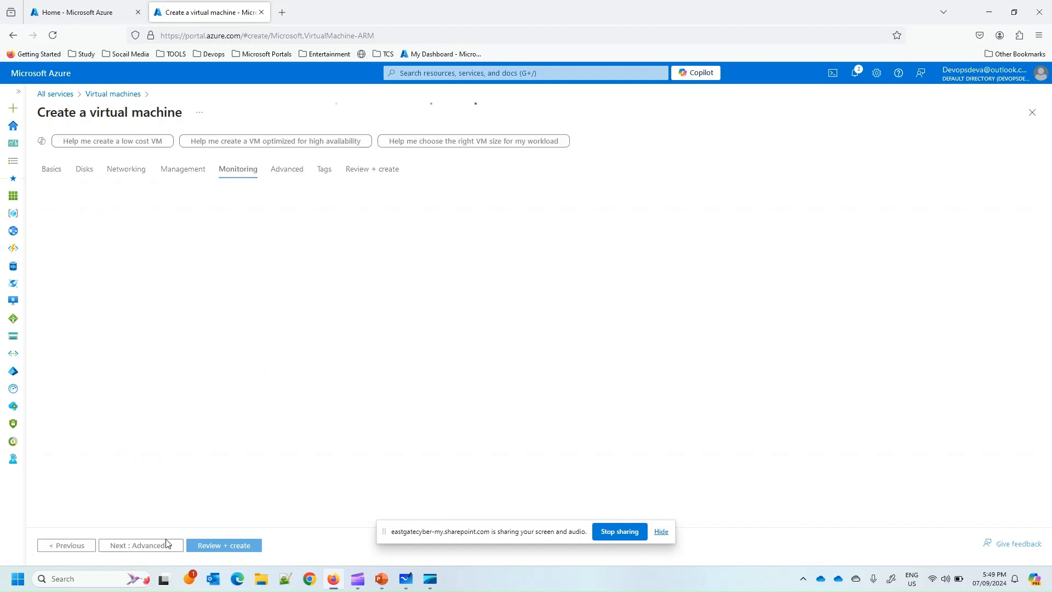
pyautogui.moveTo(44, 276); pyautogui.dragTo(95, 275)
pyautogui.moveTo(200, 273); pyautogui.dragTo(316, 277)
pyautogui.click(163, 546)
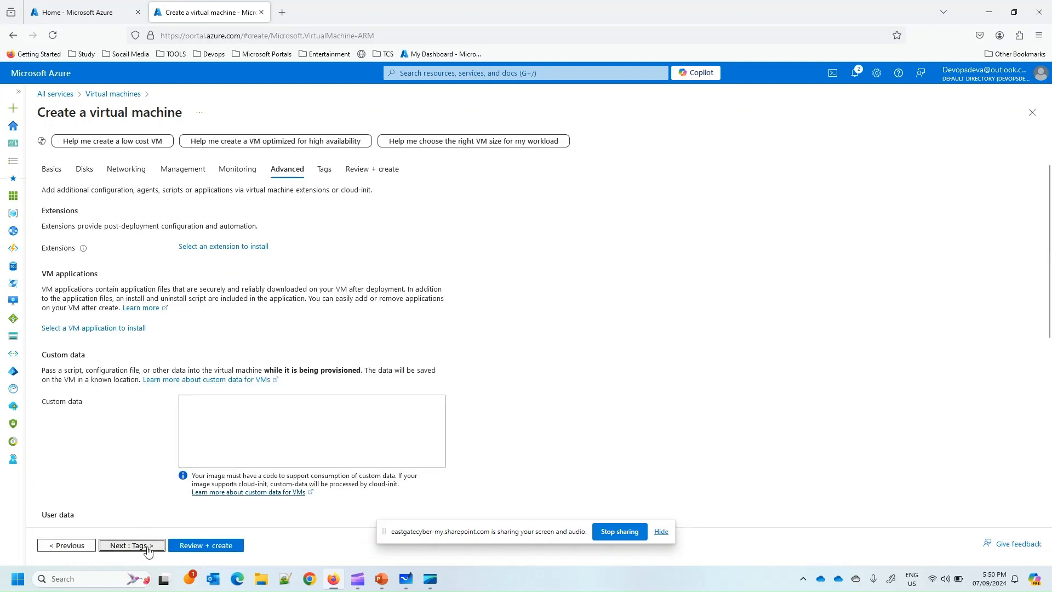
pyautogui.click(131, 545)
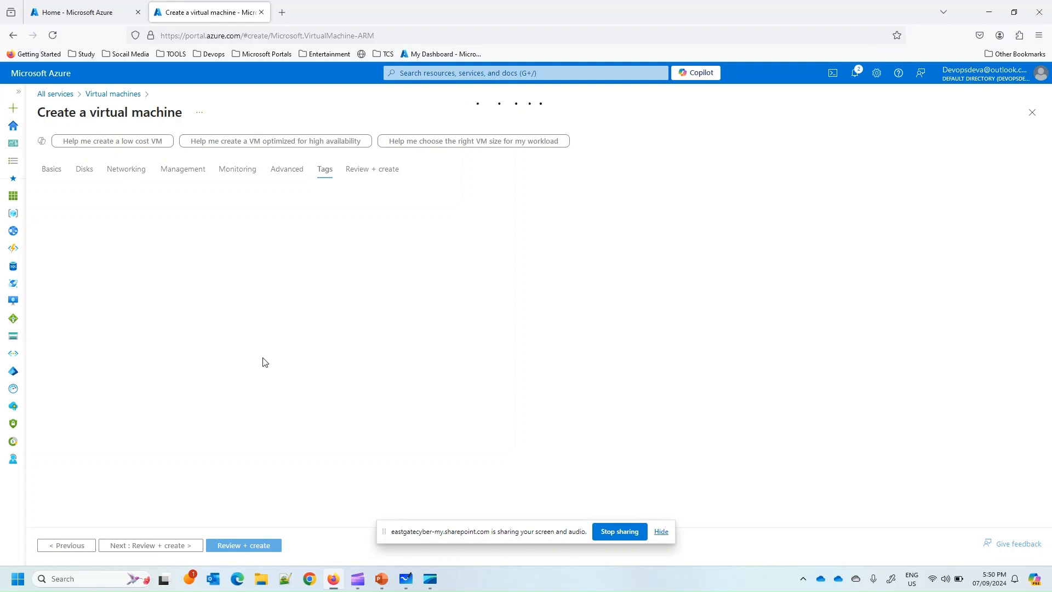
# Add a tag named Billing with the value Demo to all resources of the virtual machine.
pyautogui.click(116, 255)
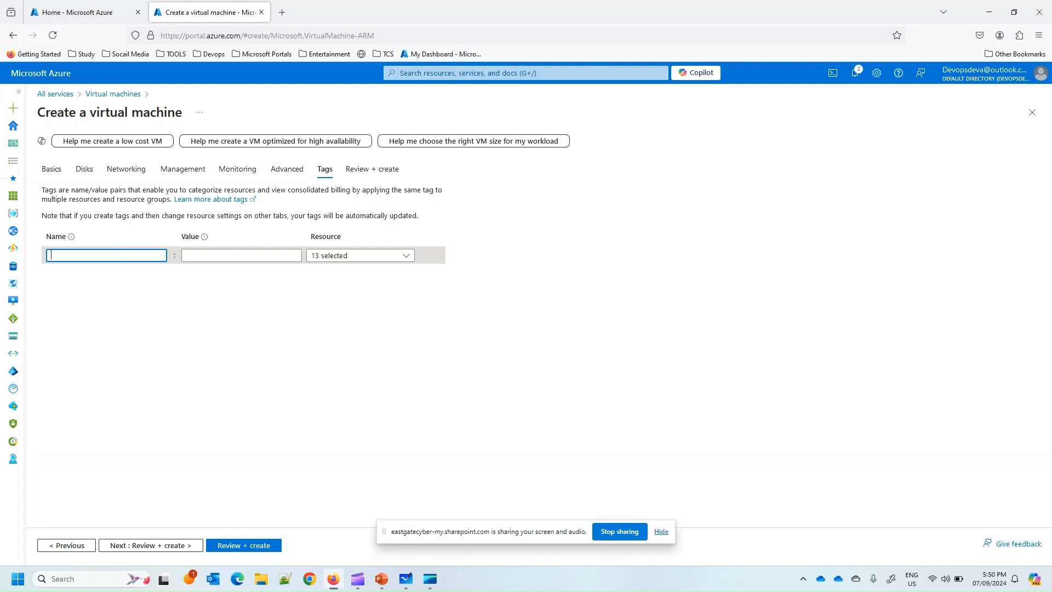
pyautogui.write('Billing')
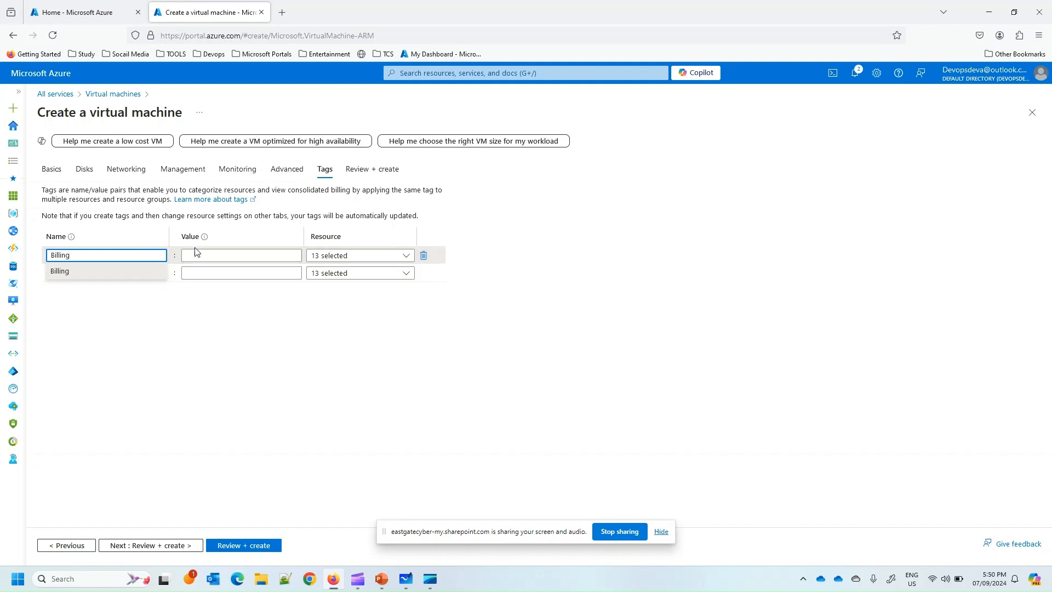
pyautogui.click(196, 254)
pyautogui.write('Demo')
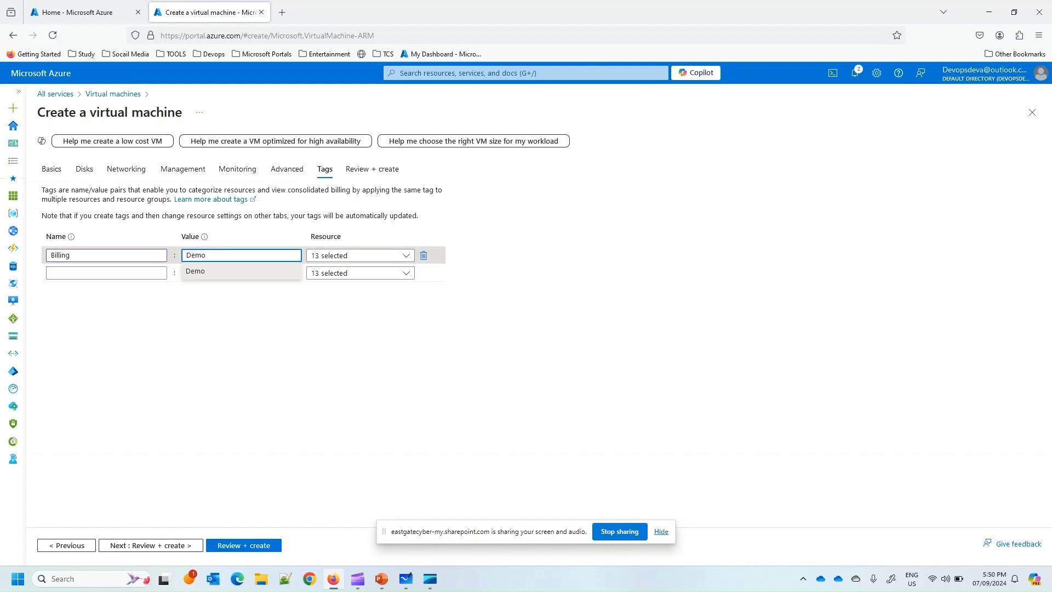
pyautogui.click(219, 333)
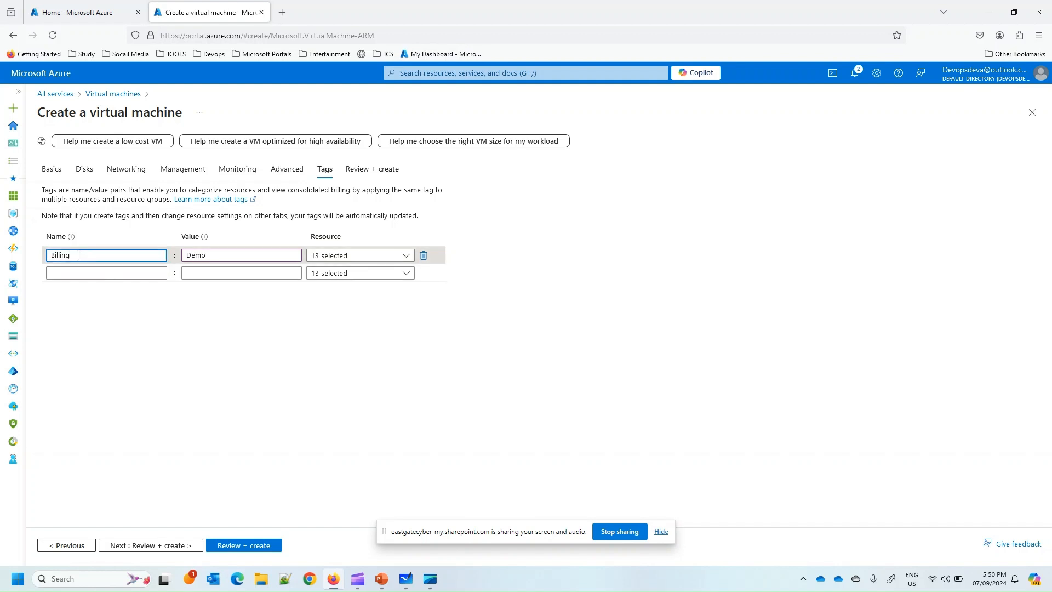
pyautogui.doubleClick(163, 256)
pyautogui.click(215, 257)
pyautogui.doubleClick(191, 256)
pyautogui.click(101, 257)
# Validate the virtual machine configuration, review its summary from basics to tags, and create the virtual machine.
pyautogui.click(250, 547)
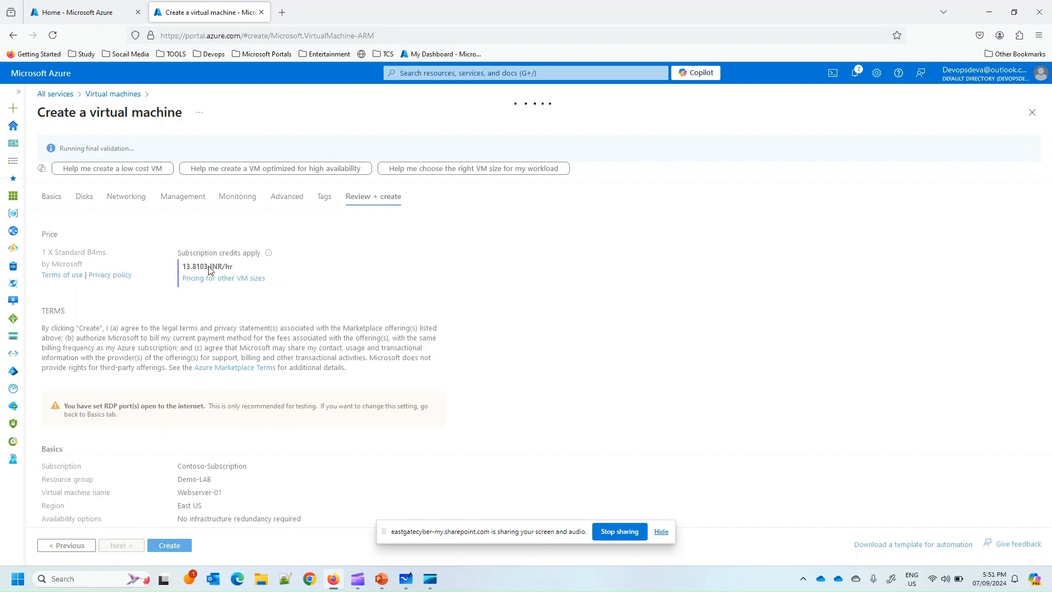
pyautogui.scroll(-4, 223, 357)
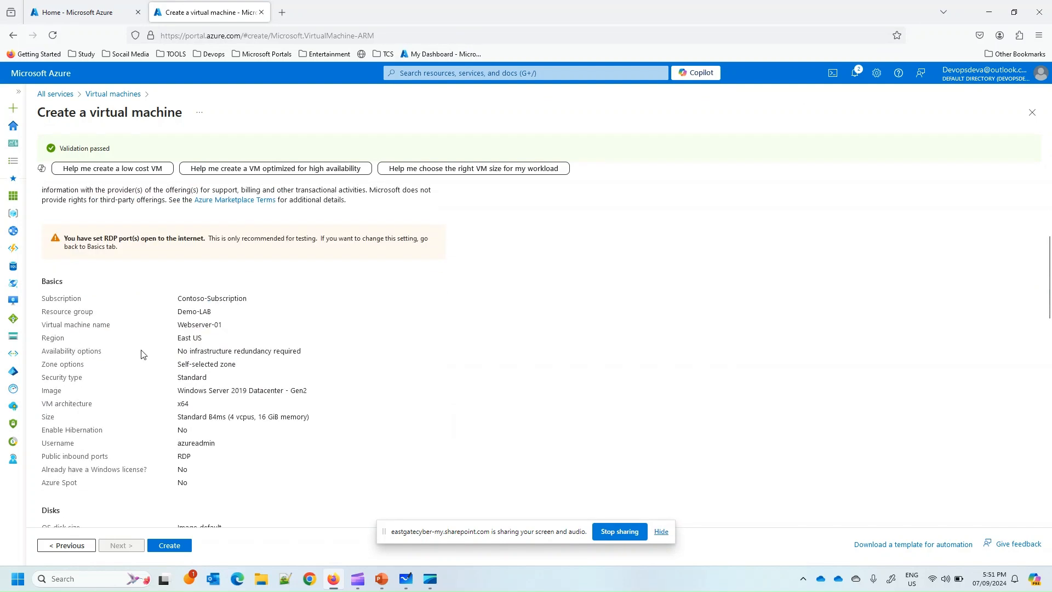
pyautogui.moveTo(43, 224); pyautogui.dragTo(258, 432)
pyautogui.scroll(-15, 258, 431)
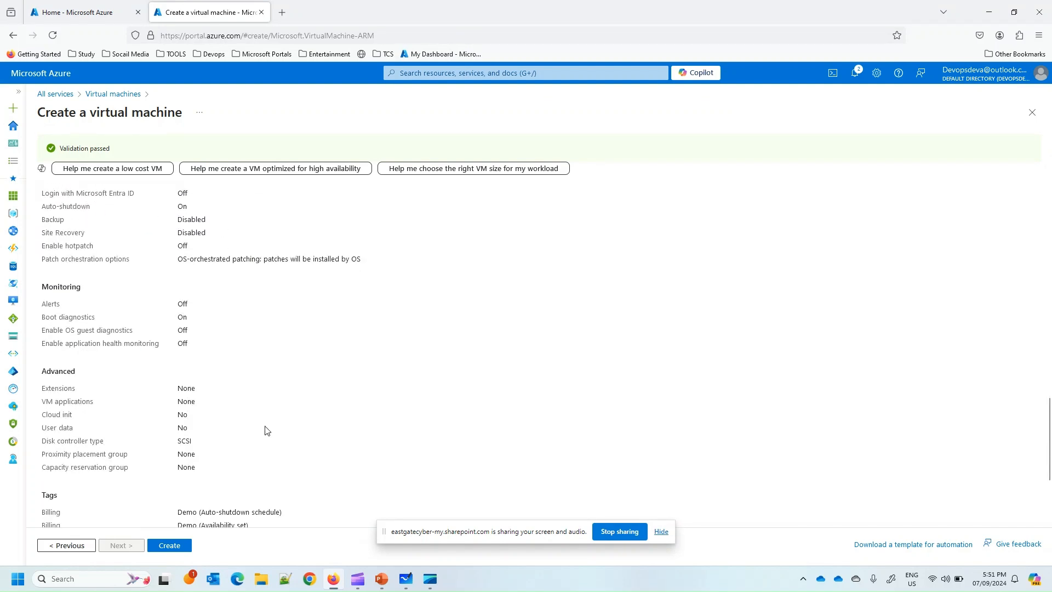
pyautogui.click(172, 546)
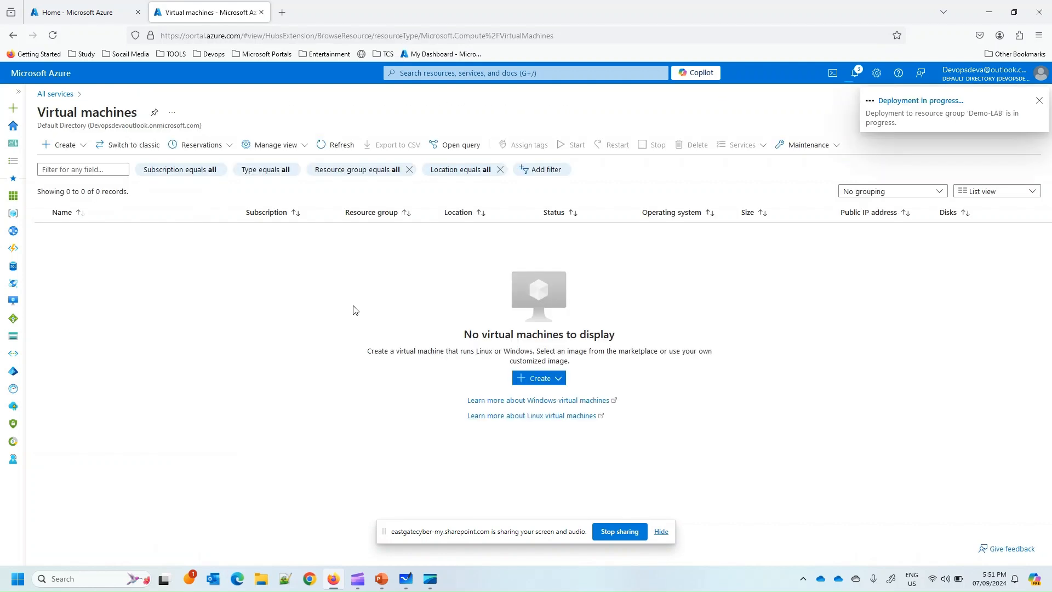
# Open the running Demo-LAB deployment from the notifications and examine the resources it is creating.
pyautogui.click(854, 80)
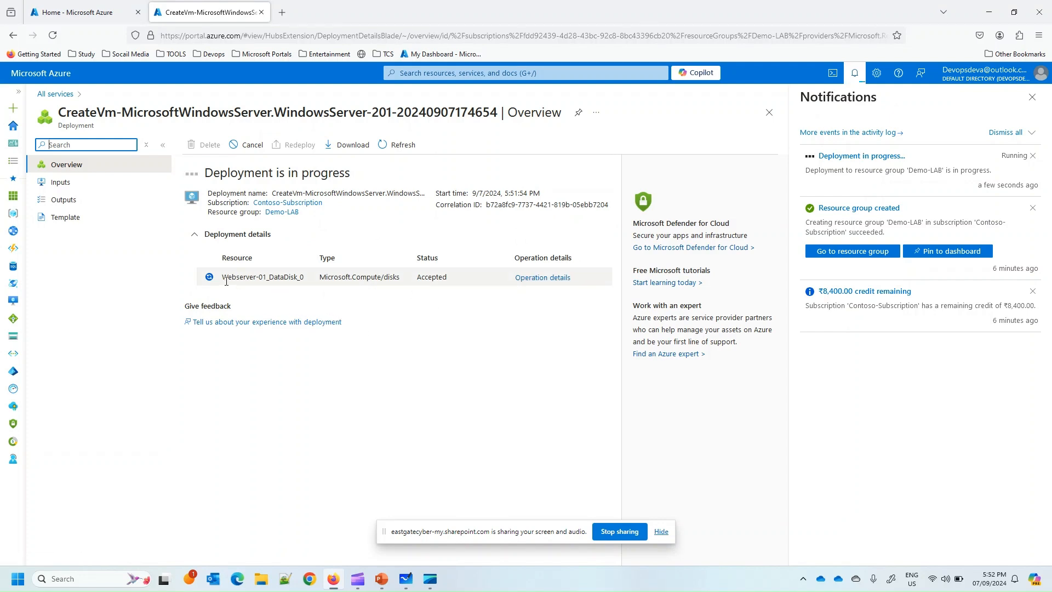
pyautogui.moveTo(222, 278); pyautogui.dragTo(404, 280)
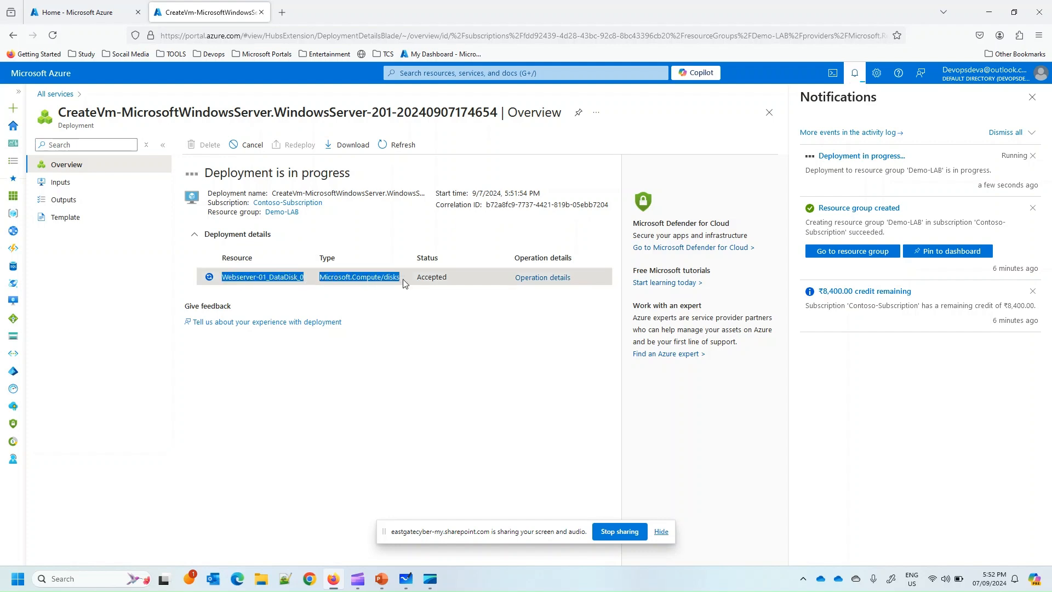
pyautogui.click(370, 305)
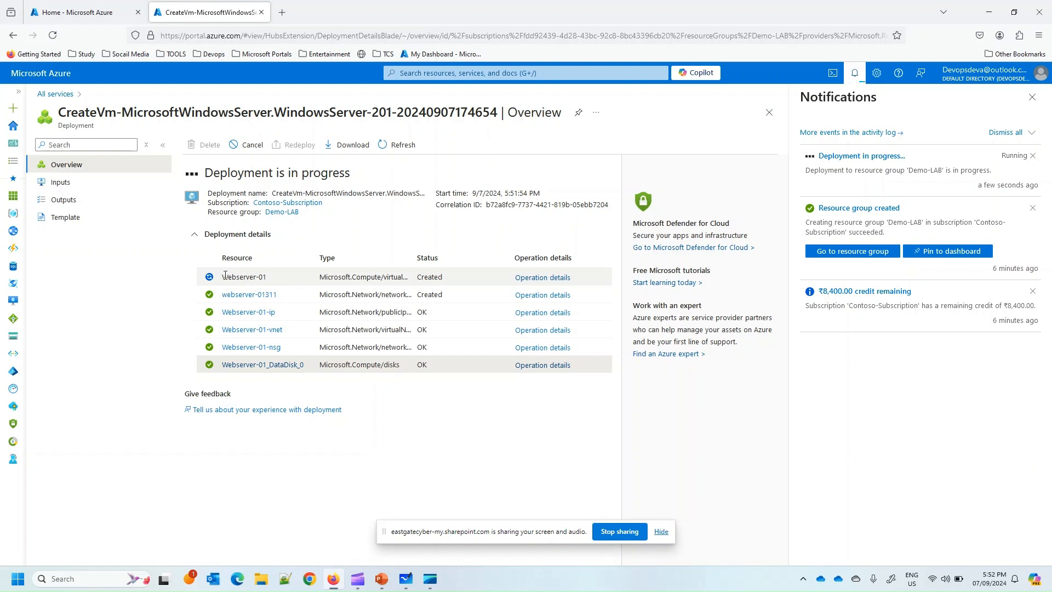
pyautogui.moveTo(224, 276); pyautogui.dragTo(271, 281)
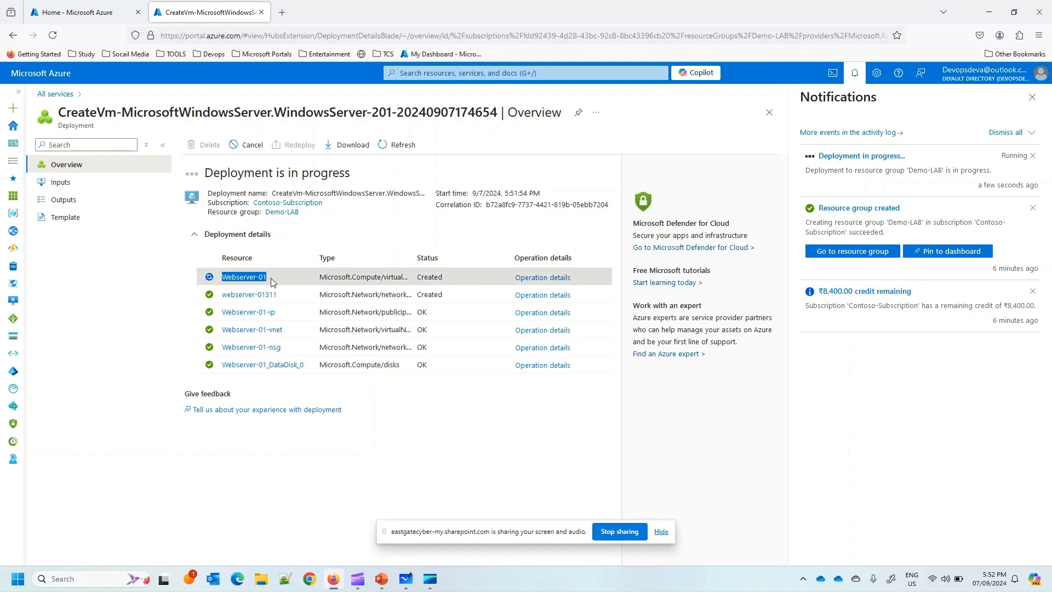
pyautogui.click(268, 448)
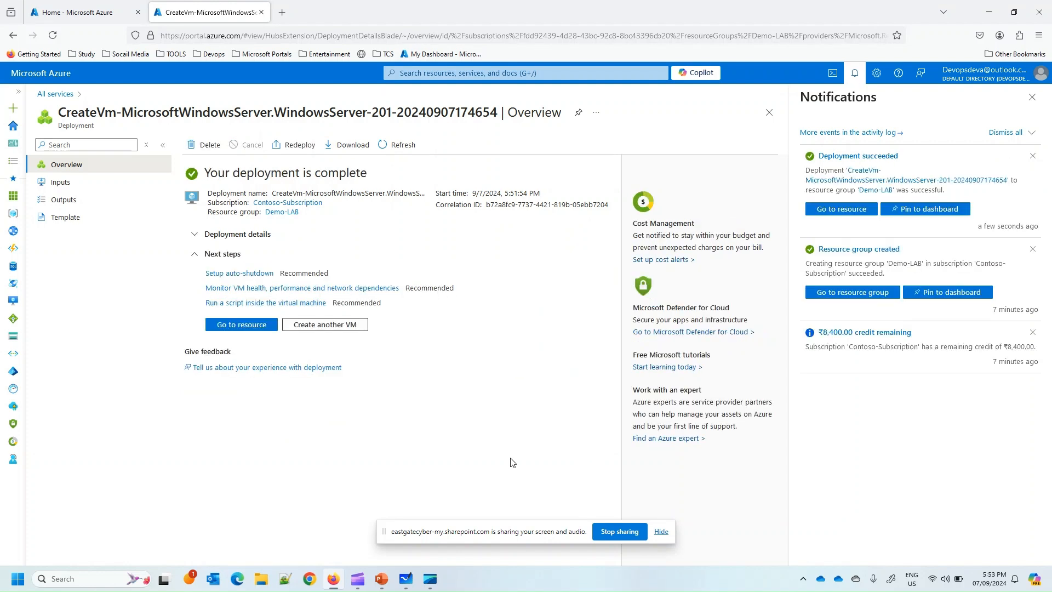
# Return to the portal home, open the virtual machines list from the Compute services and close the notifications.
pyautogui.click(38, 77)
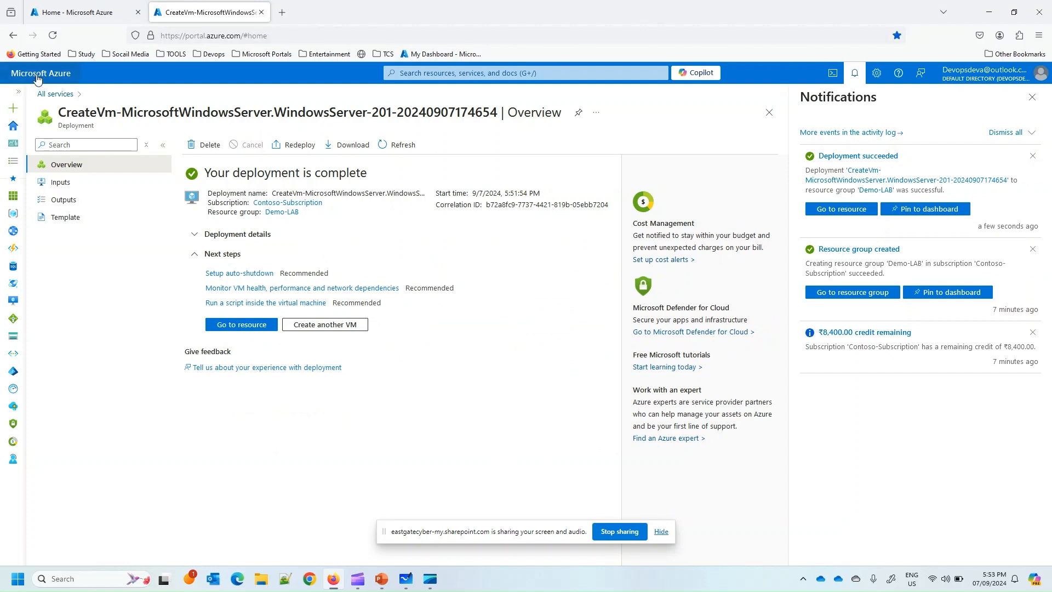
pyautogui.click(18, 91)
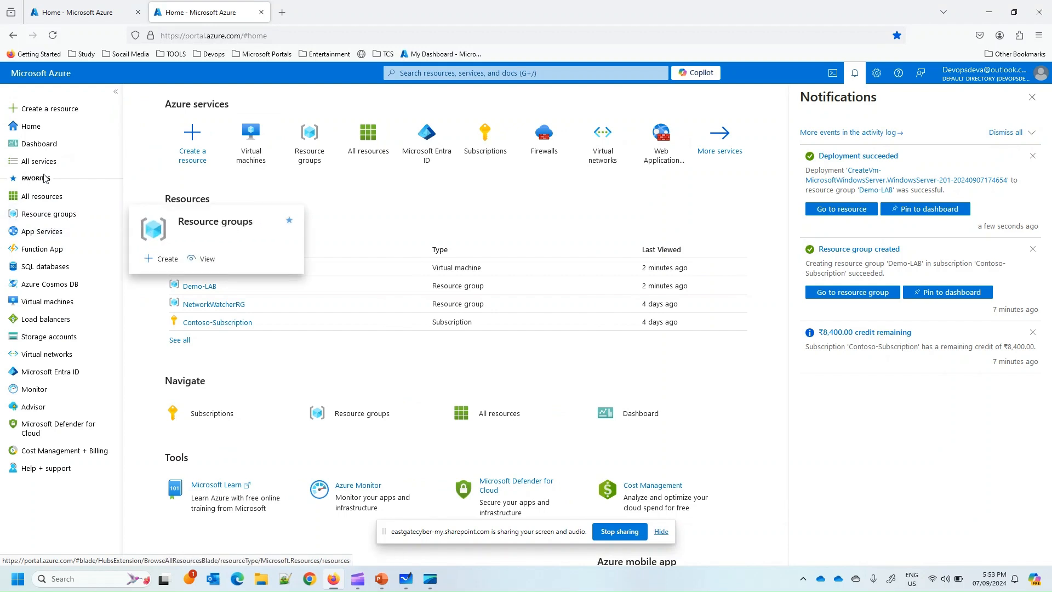
pyautogui.click(64, 163)
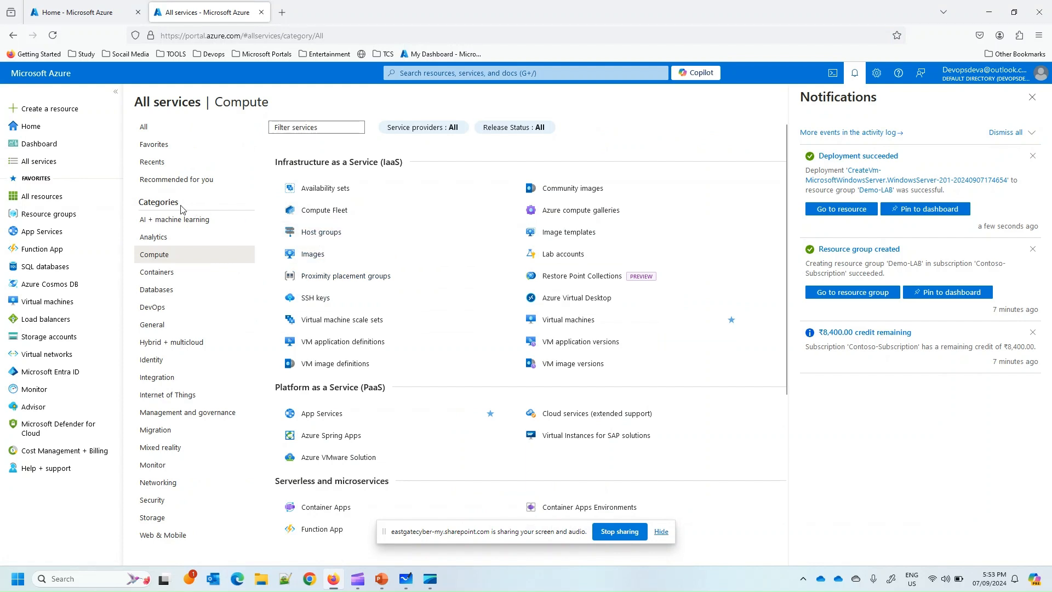
pyautogui.click(157, 262)
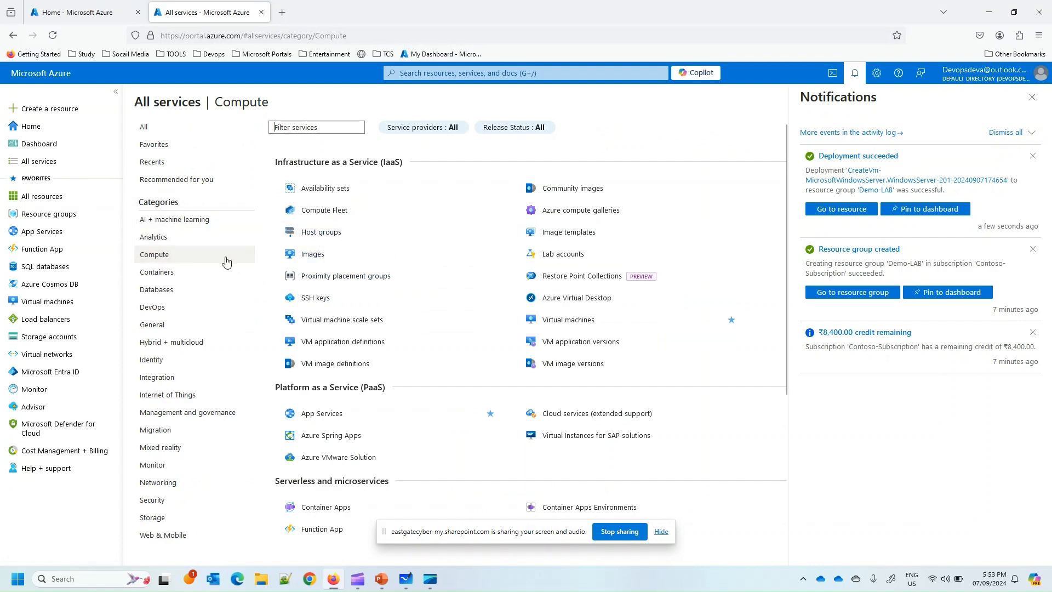
pyautogui.click(552, 323)
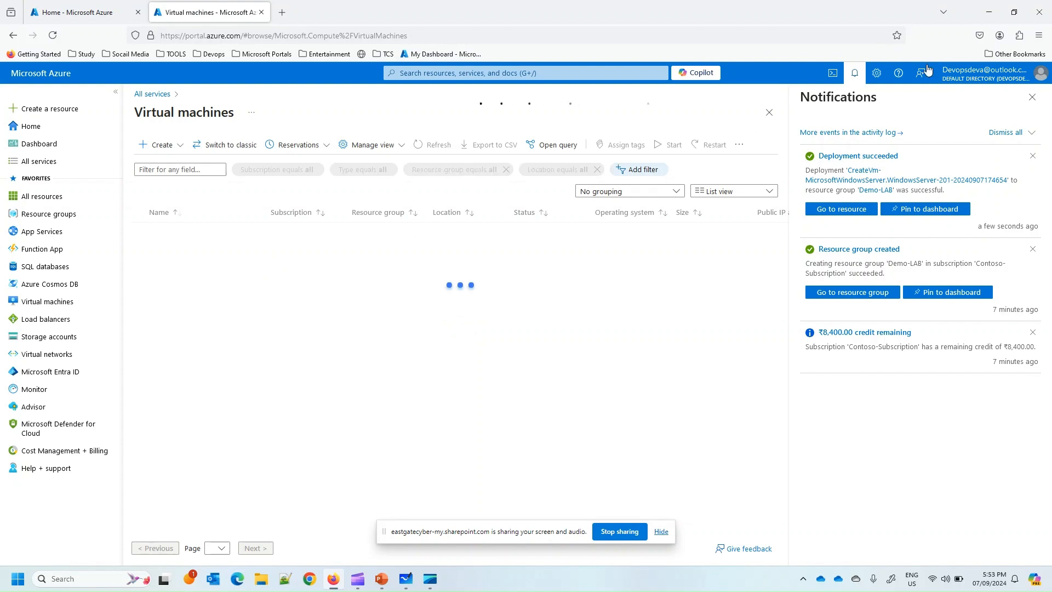
pyautogui.click(856, 76)
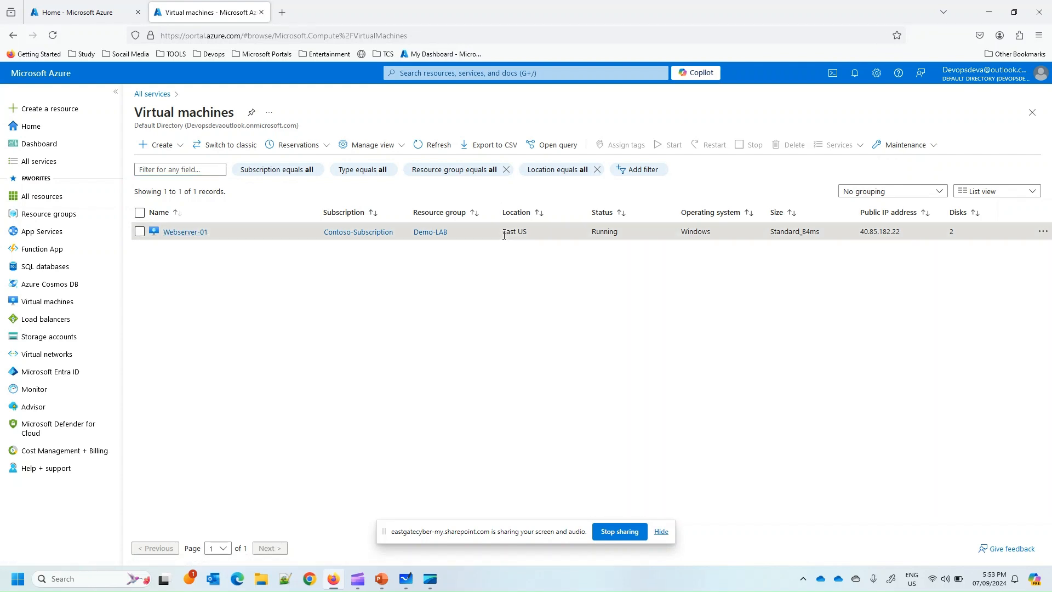
# Check the location and status of Webserver-01 in the list and open its overview with the portal menu collapsed.
pyautogui.moveTo(505, 235); pyautogui.dragTo(528, 235)
pyautogui.doubleClick(597, 231)
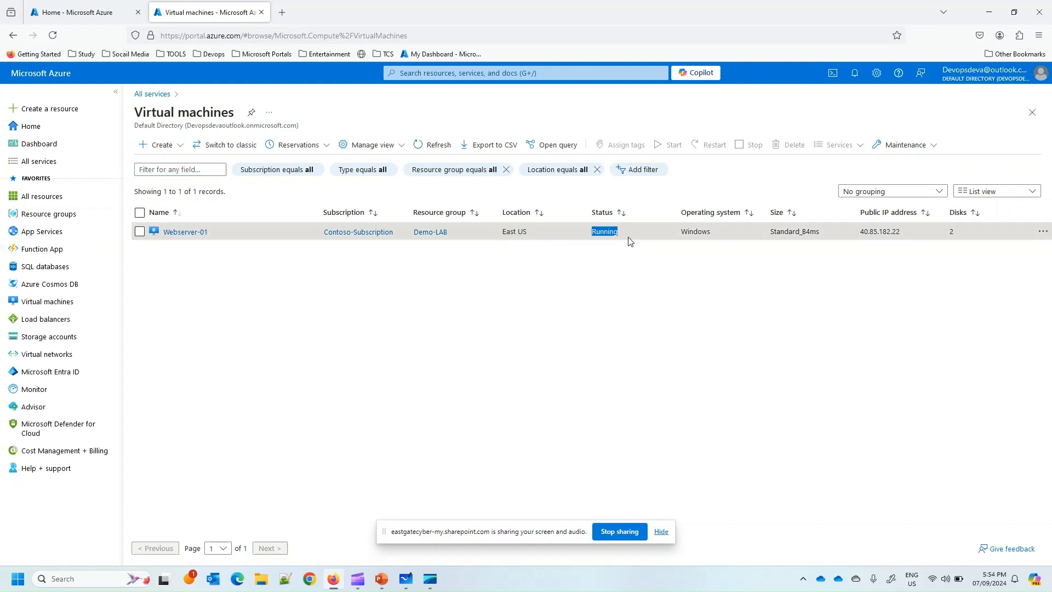
pyautogui.click(183, 232)
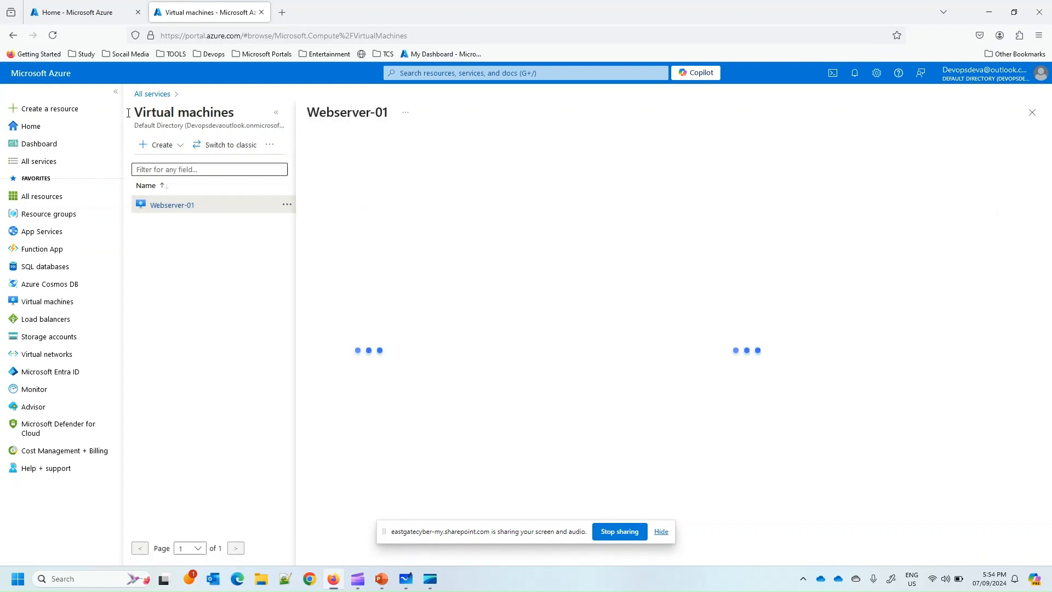
pyautogui.click(115, 92)
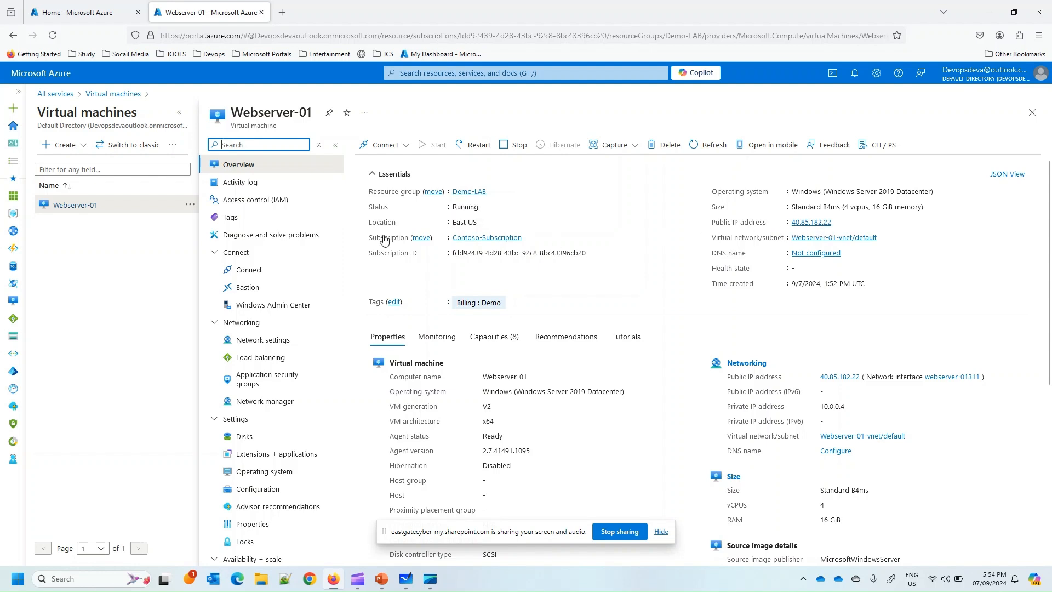
# Download the native RDP file for connecting to Webserver-01 through its public IP address and open the file.
pyautogui.click(381, 155)
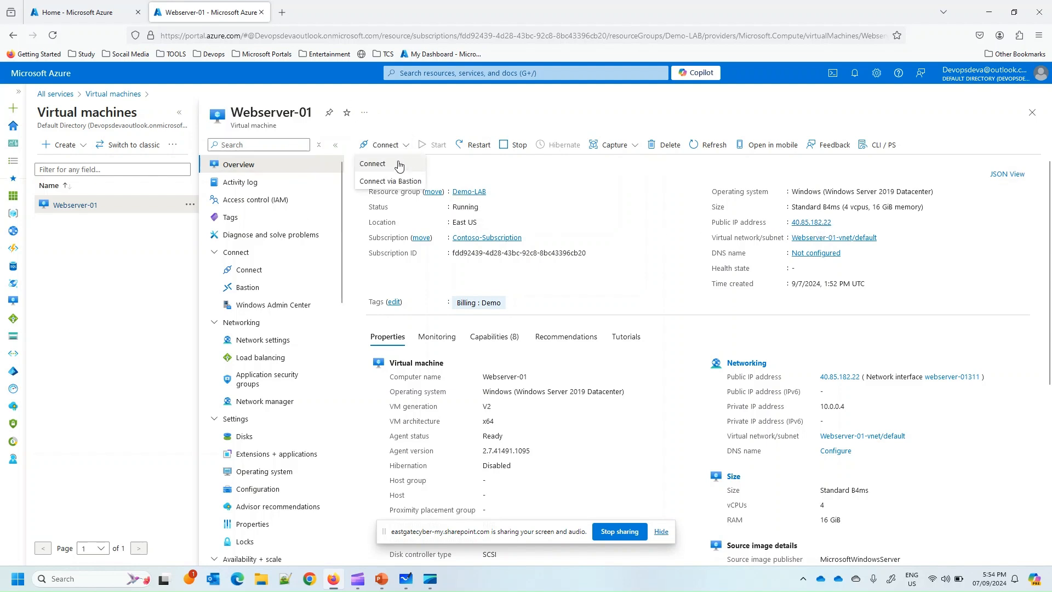
pyautogui.click(397, 167)
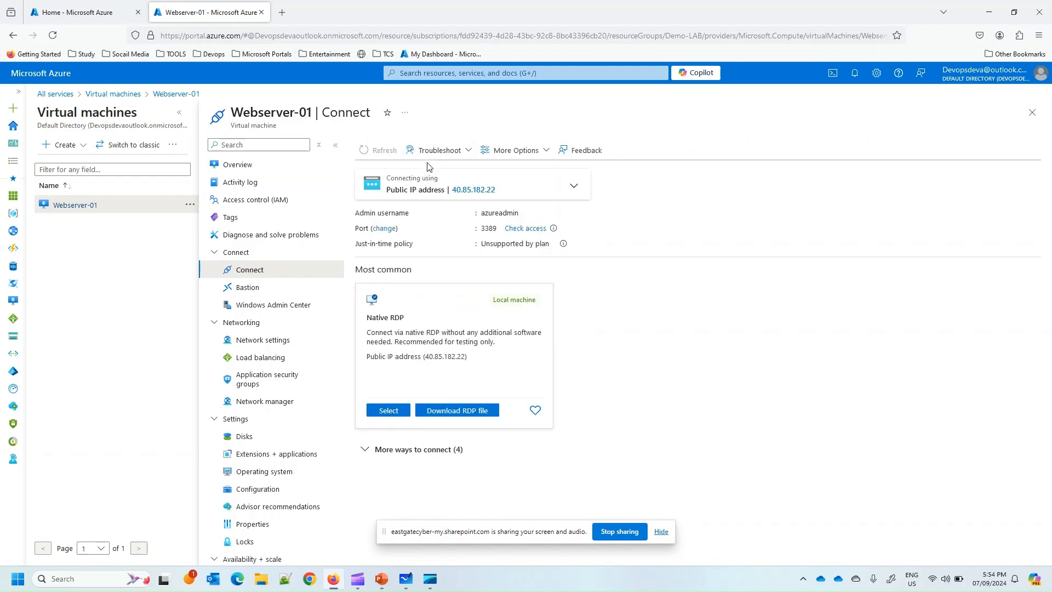
pyautogui.click(445, 412)
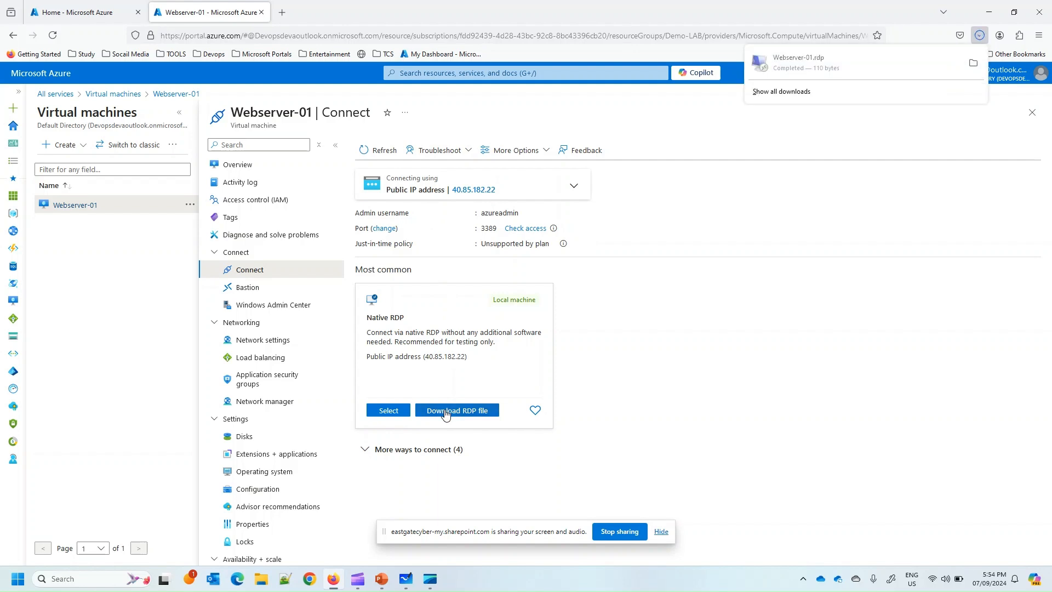
pyautogui.click(909, 69)
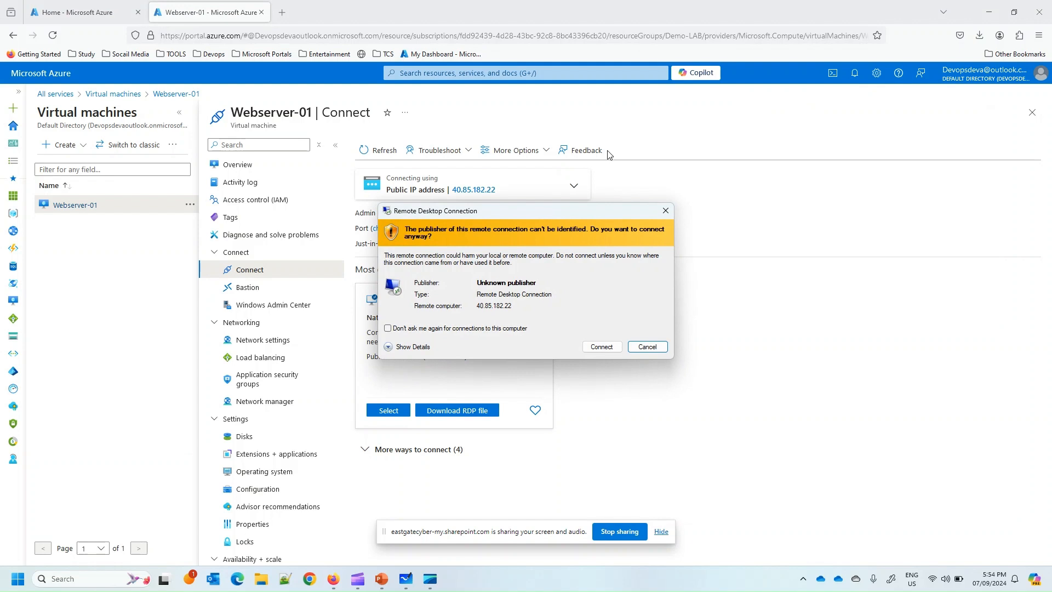
# Connect to Webserver-01 over Remote Desktop, entering the azureadmin account password, and proceed to the server's desktop.
pyautogui.click(601, 347)
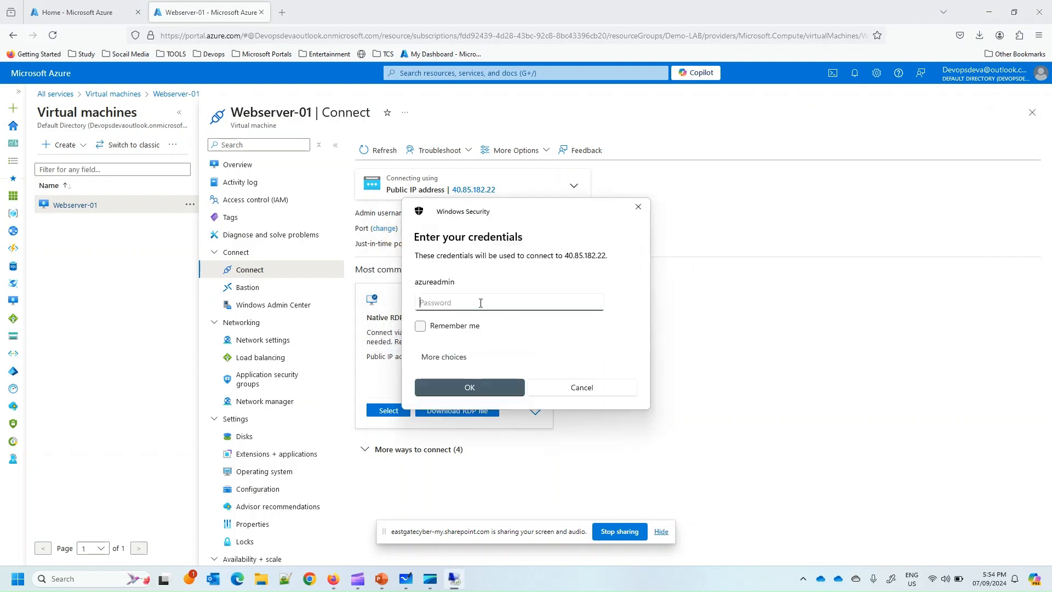
pyautogui.write('************')
pyautogui.press('Return')
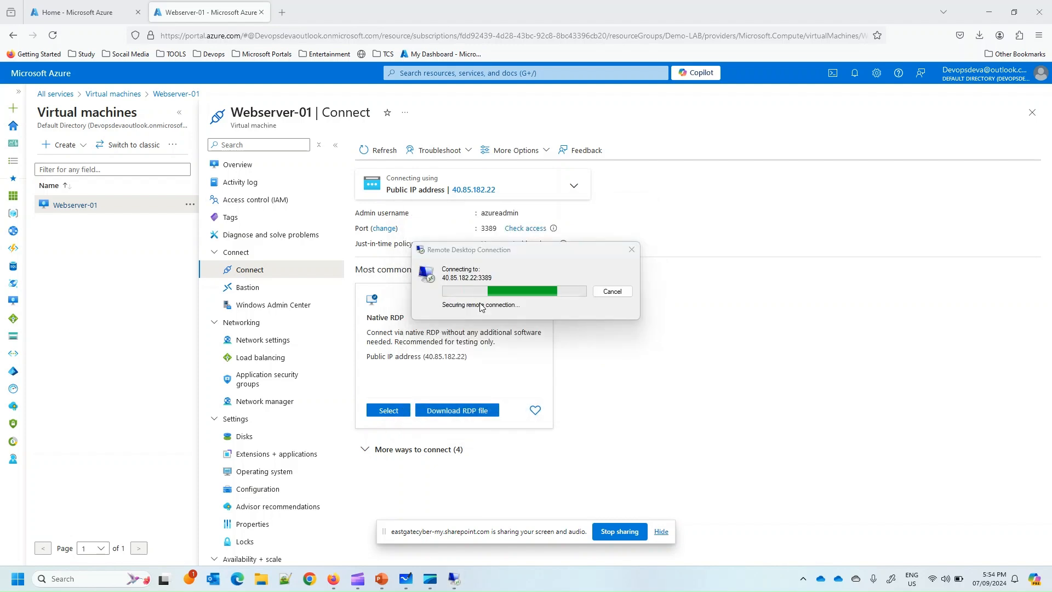
pyautogui.click(560, 379)
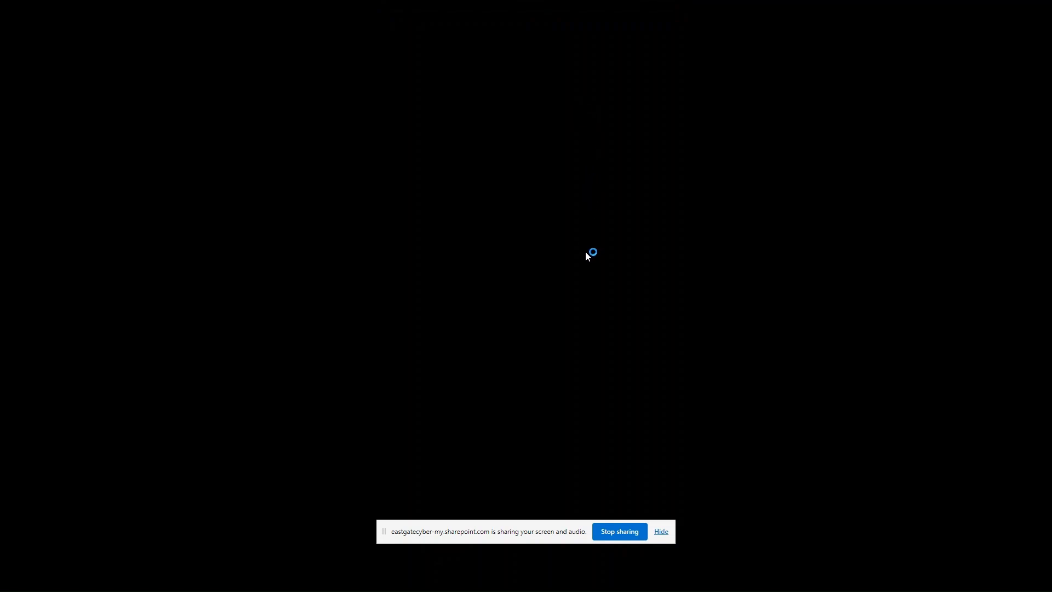
pyautogui.moveTo(540, 4)
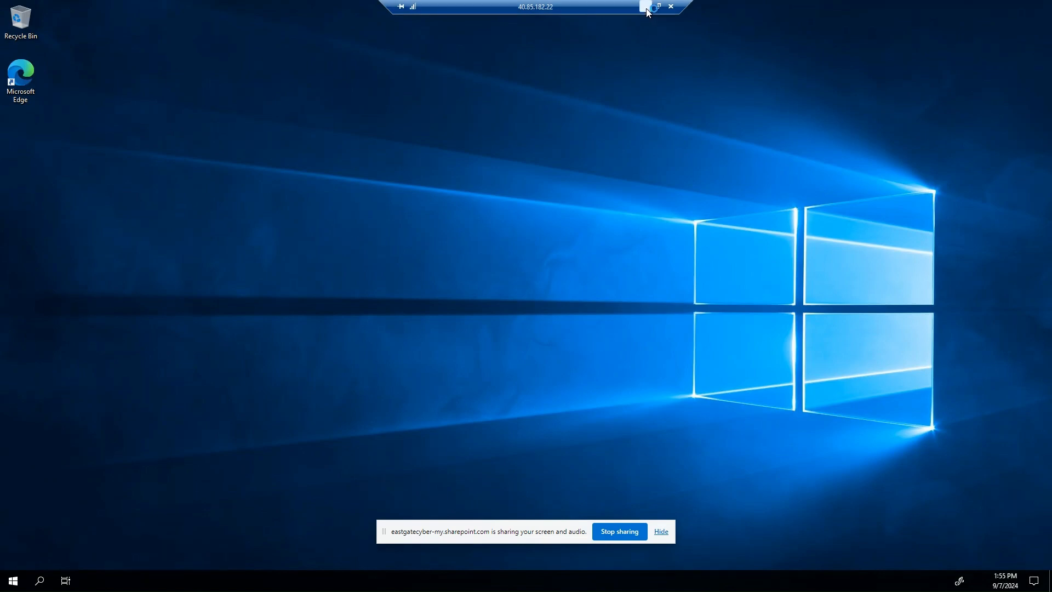
# Minimize the remote session, switch to Microsoft Whiteboard and pen red tick marks above the virtual machine and beside the CPU and HMI icons.
pyautogui.click(645, 7)
pyautogui.click(405, 578)
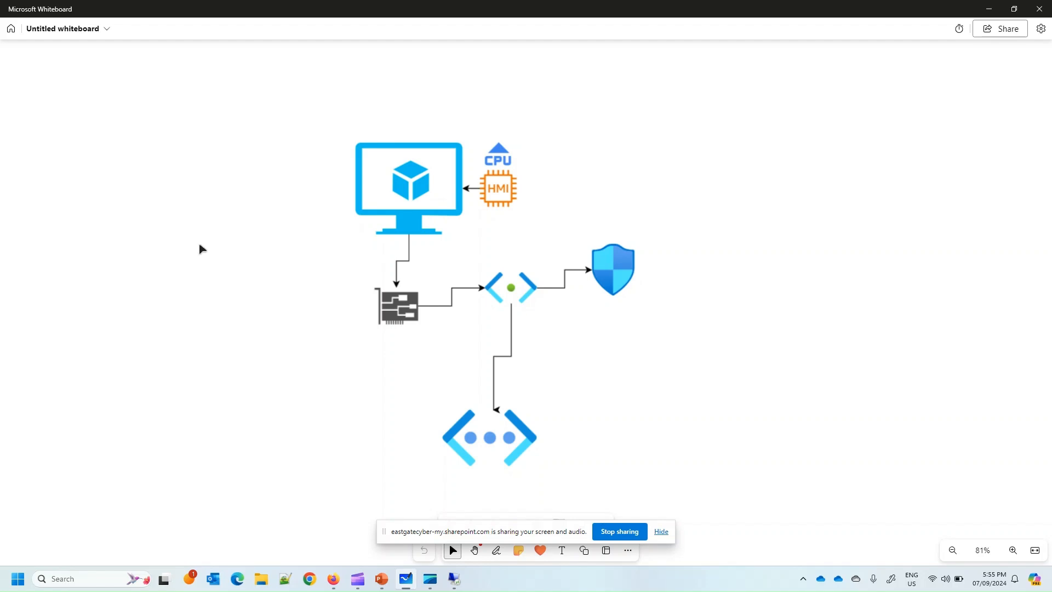
pyautogui.hotkey('alt', 'w')
pyautogui.moveTo(370, 132); pyautogui.dragTo(400, 119)
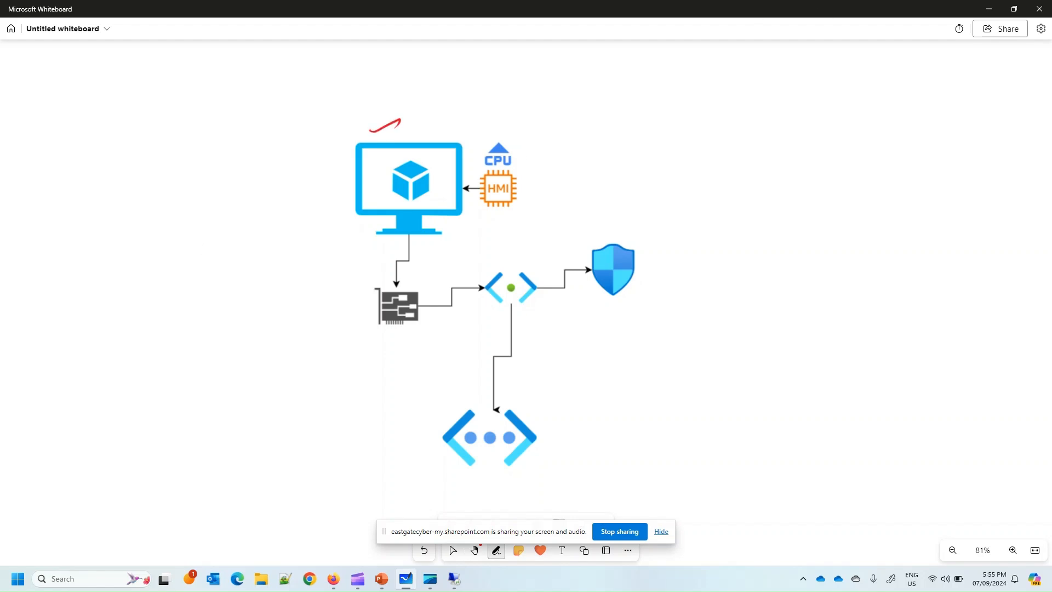
pyautogui.moveTo(527, 159); pyautogui.dragTo(557, 149)
pyautogui.moveTo(533, 184); pyautogui.dragTo(558, 176)
# Handwrite an arrow from the virtual machine to a small box labelled Disk, followed by a double arrow.
pyautogui.moveTo(450, 230); pyautogui.dragTo(480, 235)
pyautogui.moveTo(494, 237)
pyautogui.mouseDown()
pyautogui.moveTo(496, 220)
pyautogui.moveTo(518, 235)
pyautogui.moveTo(492, 238)
pyautogui.moveTo(554, 232)
pyautogui.mouseUp()
pyautogui.moveTo(581, 216); pyautogui.dragTo(593, 223)
pyautogui.moveTo(605, 219); pyautogui.dragTo(625, 220)
# Handwrite the disk types (OS) and Data after the double arrow, each with a bracketed, underlined note.
pyautogui.moveTo(692, 183); pyautogui.dragTo(682, 191)
pyautogui.moveTo(651, 180)
pyautogui.mouseDown()
pyautogui.moveTo(666, 193)
pyautogui.moveTo(700, 192)
pyautogui.moveTo(662, 227)
pyautogui.mouseUp()
pyautogui.moveTo(701, 218); pyautogui.dragTo(710, 224)
pyautogui.moveTo(703, 217); pyautogui.dragTo(744, 218)
pyautogui.moveTo(732, 182); pyautogui.dragTo(742, 180)
pyautogui.moveTo(732, 186)
pyautogui.mouseDown()
pyautogui.moveTo(818, 179)
pyautogui.moveTo(773, 175)
pyautogui.moveTo(808, 165)
pyautogui.moveTo(746, 212)
pyautogui.mouseUp()
pyautogui.moveTo(828, 194)
pyautogui.mouseDown()
pyautogui.moveTo(817, 207)
pyautogui.moveTo(777, 210)
pyautogui.moveTo(789, 206)
pyautogui.mouseUp()
pyautogui.moveTo(795, 205); pyautogui.dragTo(820, 196)
pyautogui.moveTo(746, 221); pyautogui.dragTo(809, 217)
# Trace the connector from the virtual machine to the network card in red and label the card (NIC).
pyautogui.moveTo(408, 235); pyautogui.dragTo(385, 276)
pyautogui.moveTo(355, 335); pyautogui.dragTo(387, 338)
pyautogui.moveTo(396, 334); pyautogui.dragTo(340, 339)
pyautogui.moveTo(405, 327)
pyautogui.mouseDown()
pyautogui.moveTo(407, 338)
pyautogui.moveTo(392, 332)
pyautogui.mouseUp()
pyautogui.moveTo(383, 333); pyautogui.dragTo(382, 341)
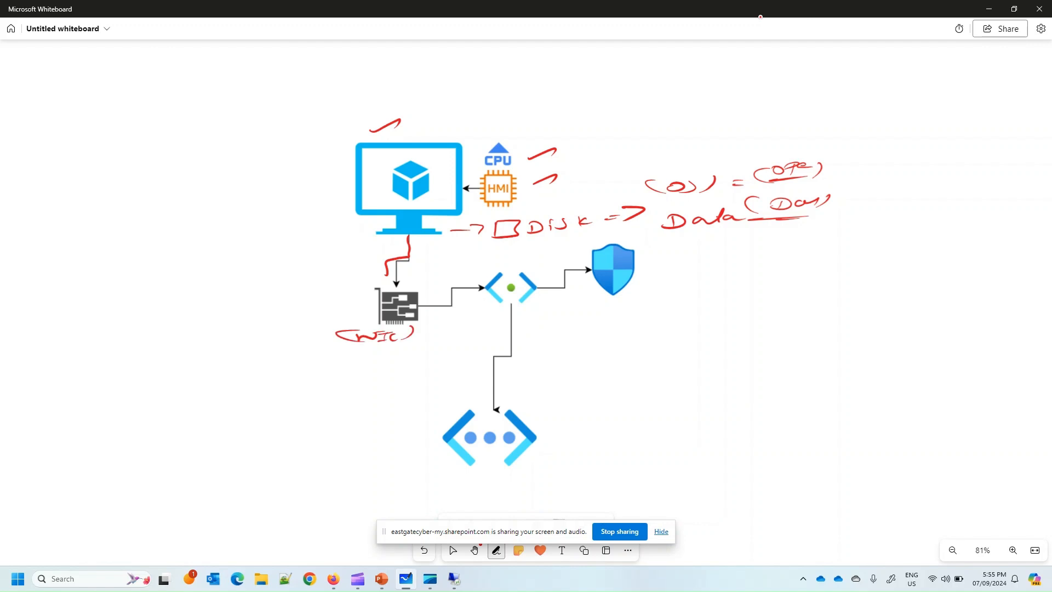
# Trace the connectors through the subnet icon to the shield in red, labelling them Subnet and (NSG).
pyautogui.moveTo(454, 289)
pyautogui.mouseDown()
pyautogui.moveTo(493, 287)
pyautogui.moveTo(554, 308)
pyautogui.mouseUp()
pyautogui.moveTo(557, 299)
pyautogui.mouseDown()
pyautogui.moveTo(563, 308)
pyautogui.moveTo(594, 301)
pyautogui.moveTo(573, 282)
pyautogui.moveTo(591, 275)
pyautogui.mouseUp()
pyautogui.moveTo(658, 281); pyautogui.dragTo(715, 272)
pyautogui.moveTo(653, 266); pyautogui.dragTo(645, 282)
pyautogui.moveTo(738, 262); pyautogui.dragTo(729, 279)
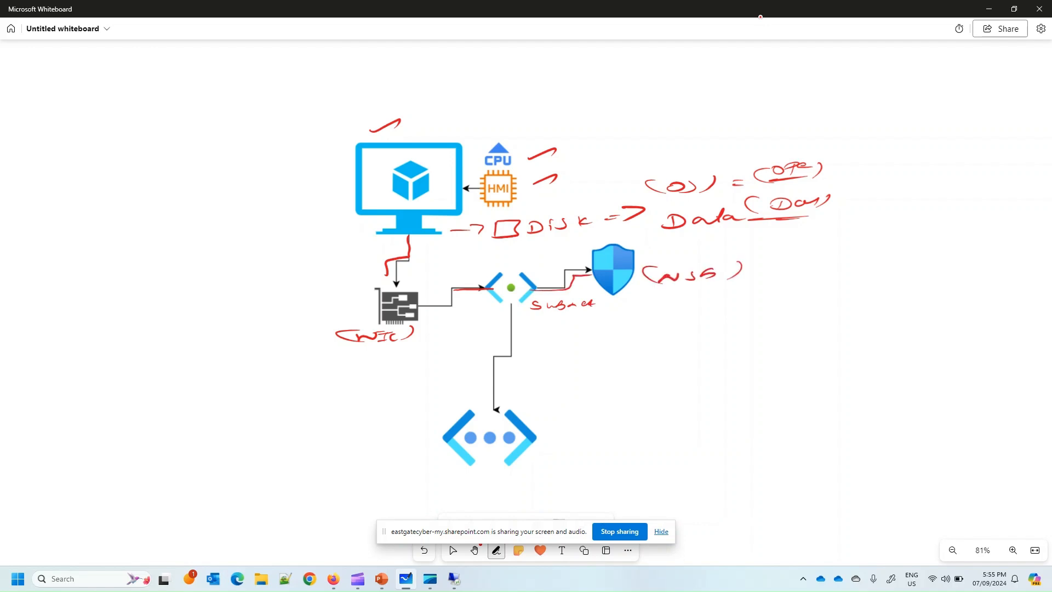
# Trace the connector from the subnet toward the virtual network, label the network icon (Vnet) and return to the selection tool.
pyautogui.moveTo(512, 305)
pyautogui.mouseDown()
pyautogui.moveTo(505, 350)
pyautogui.moveTo(472, 378)
pyautogui.mouseUp()
pyautogui.moveTo(547, 408)
pyautogui.mouseDown()
pyautogui.moveTo(603, 397)
pyautogui.moveTo(598, 411)
pyautogui.moveTo(558, 414)
pyautogui.mouseUp()
pyautogui.moveTo(627, 388)
pyautogui.mouseDown()
pyautogui.moveTo(629, 404)
pyautogui.moveTo(613, 409)
pyautogui.mouseUp()
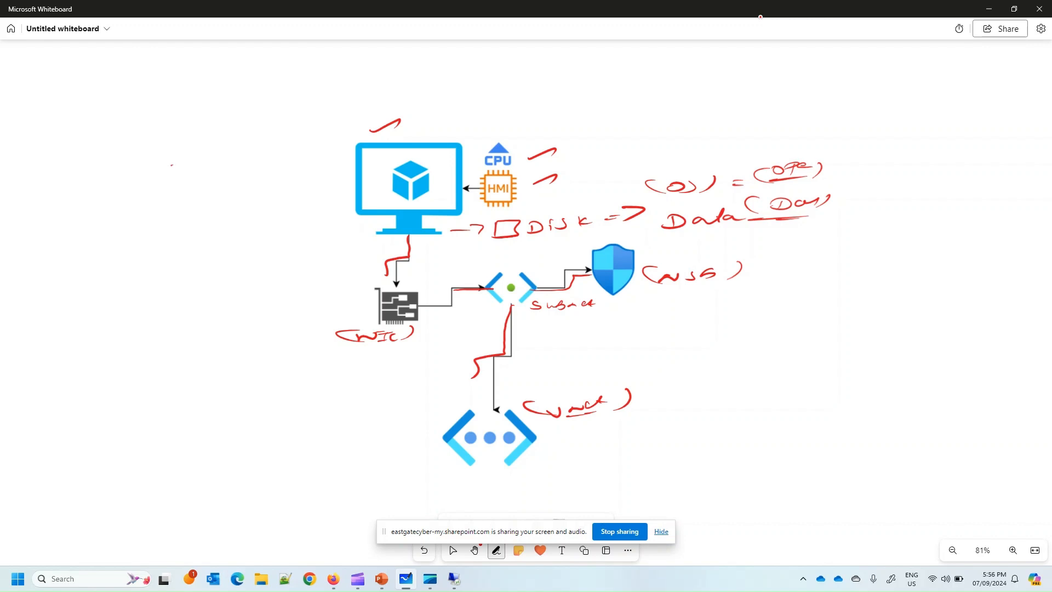
pyautogui.click(452, 550)
pyautogui.click(493, 426)
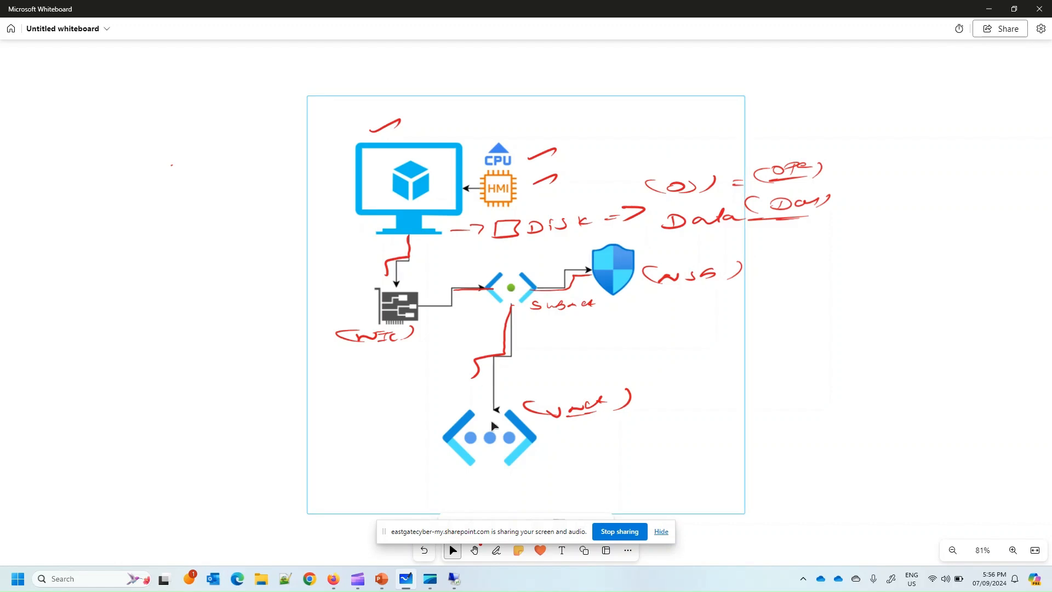
# Leave the whiteboard, switch to the PowerPoint slide show and advance to the closing Thank you for Watching slide.
pyautogui.click(408, 579)
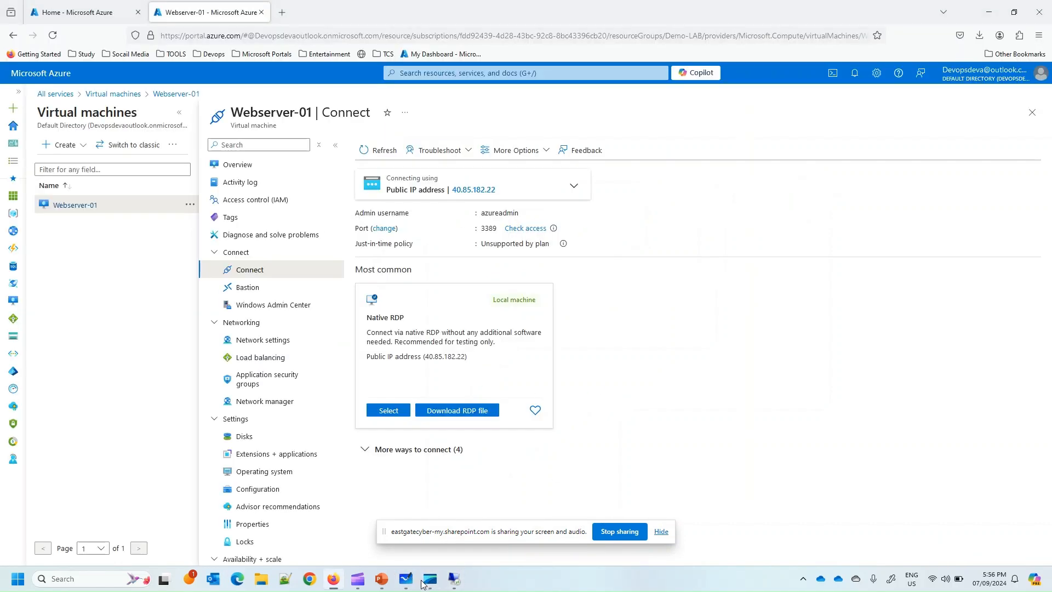
pyautogui.click(382, 579)
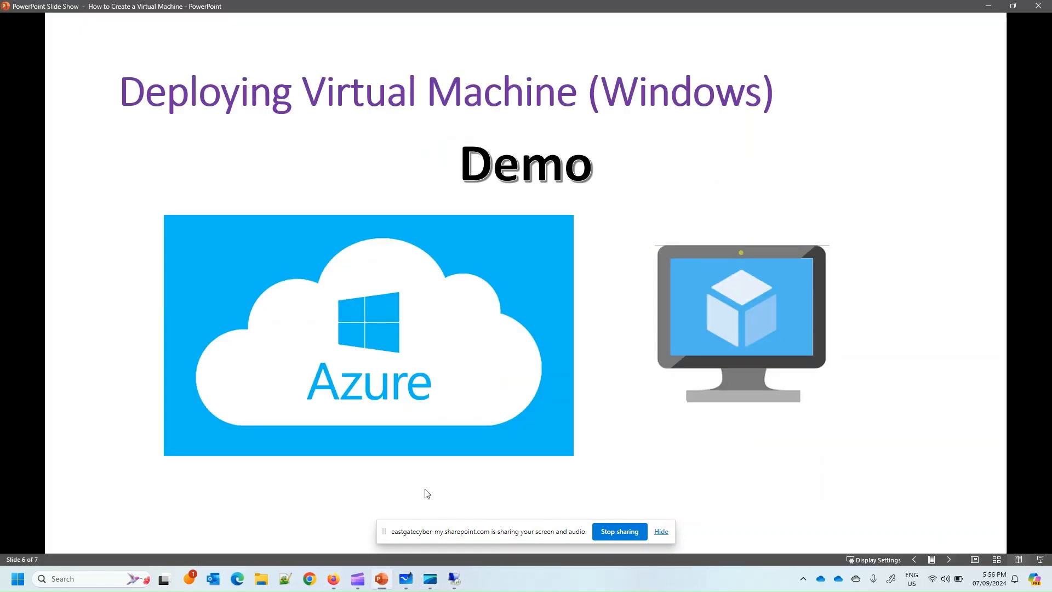
pyautogui.click(436, 443)
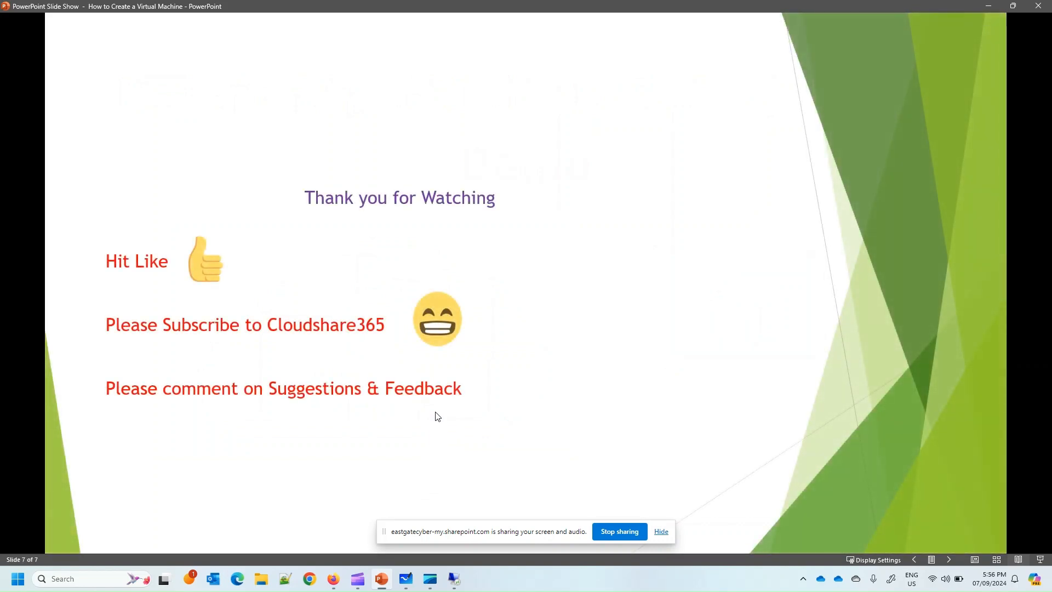